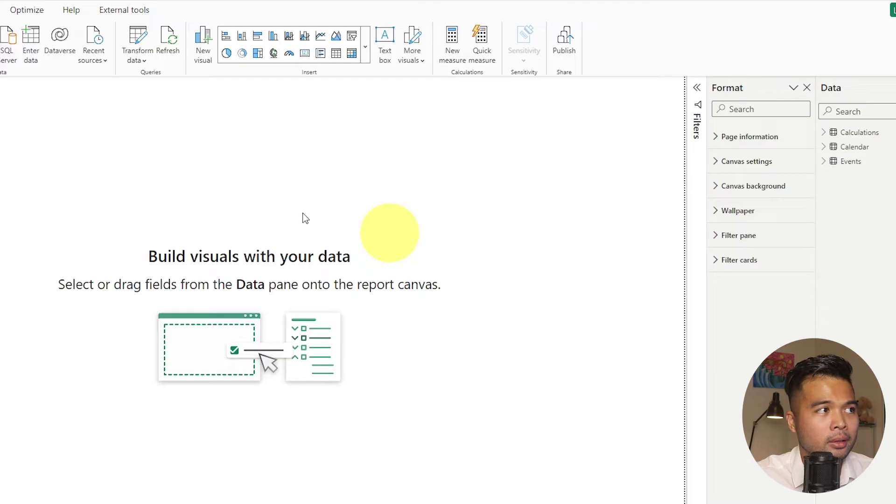
# Display the Calendar table's 2,192 daily rows, starting 01 January 2020, in Table view
pyautogui.click(10, 112)
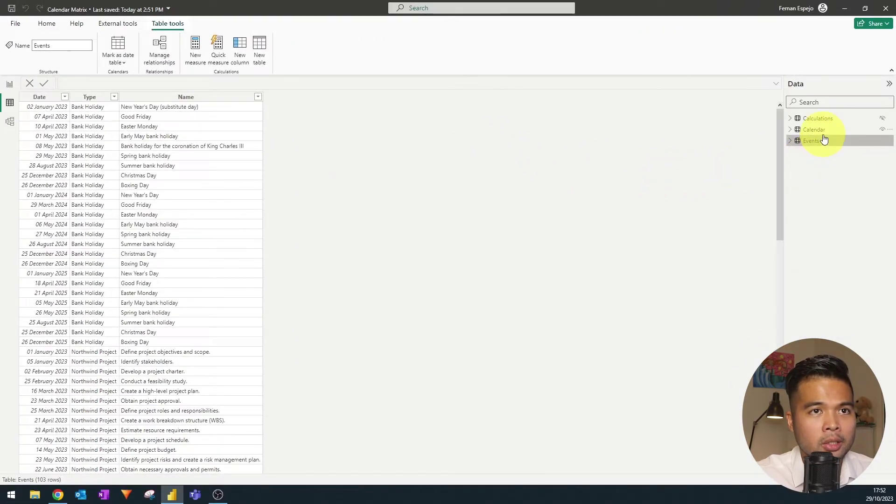
pyautogui.click(822, 135)
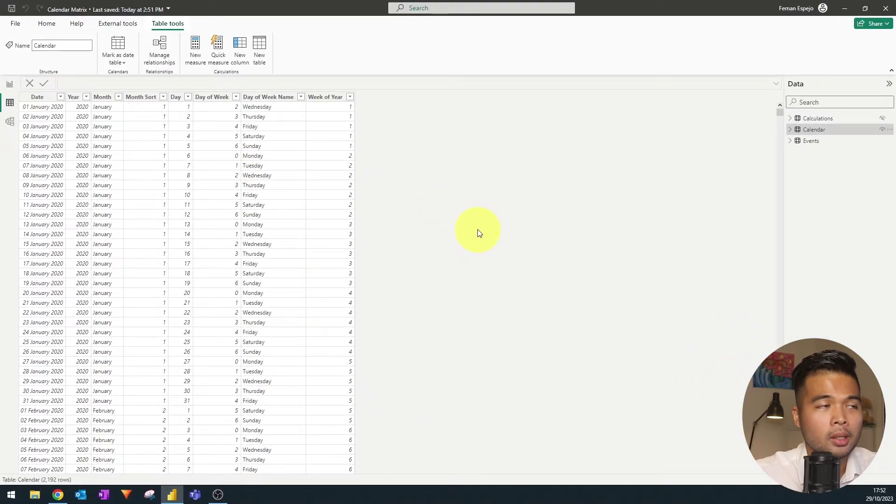
# Show the Events table and browse its Bank Holiday, Northwind Project and AI Labs rows
pyautogui.click(818, 146)
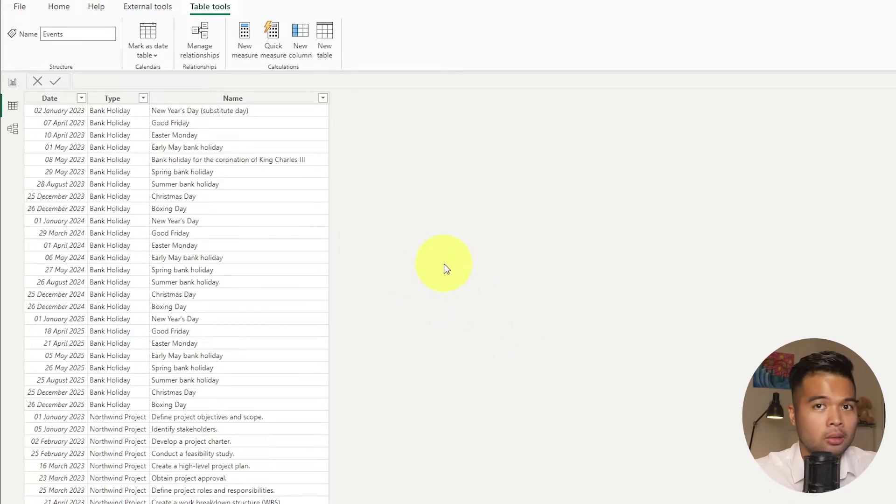
pyautogui.scroll(-2, 301, 236)
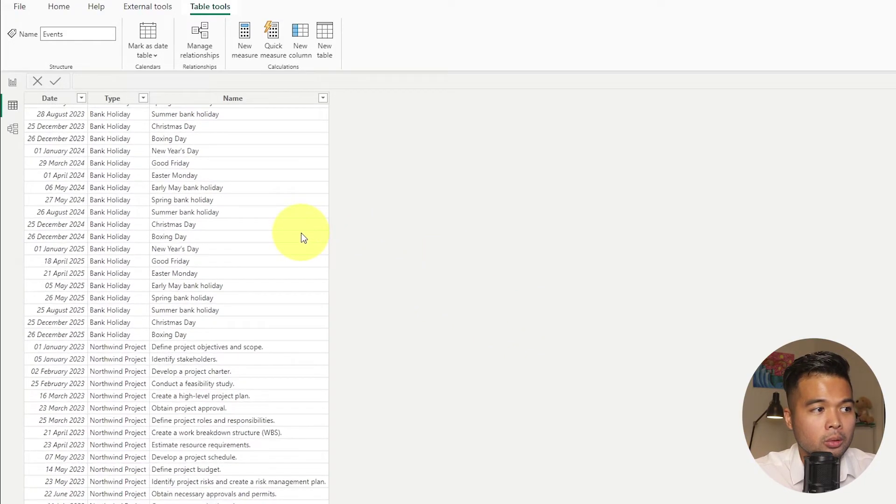
pyautogui.scroll(-2, 301, 235)
pyautogui.scroll(-6, 301, 233)
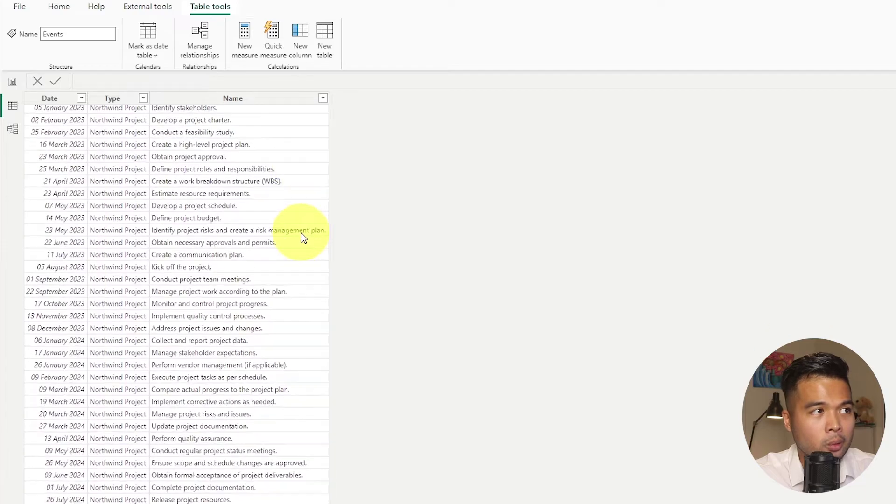
pyautogui.scroll(2, 303, 232)
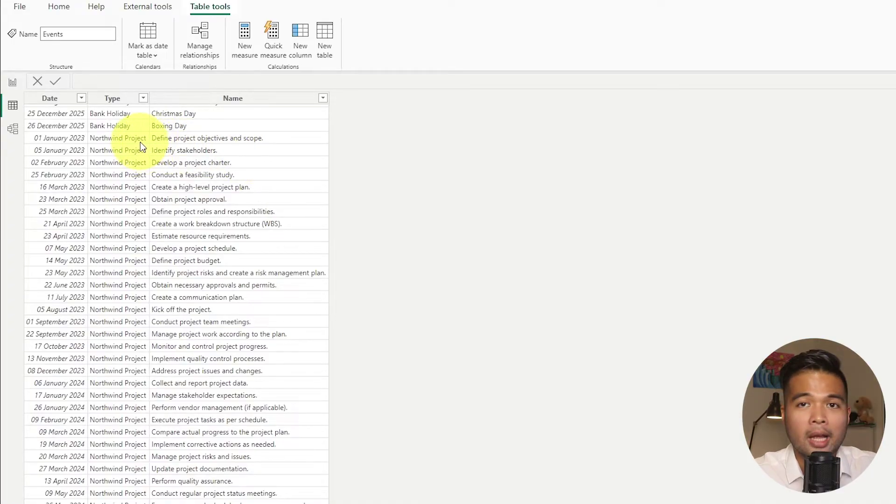
pyautogui.scroll(-8, 142, 159)
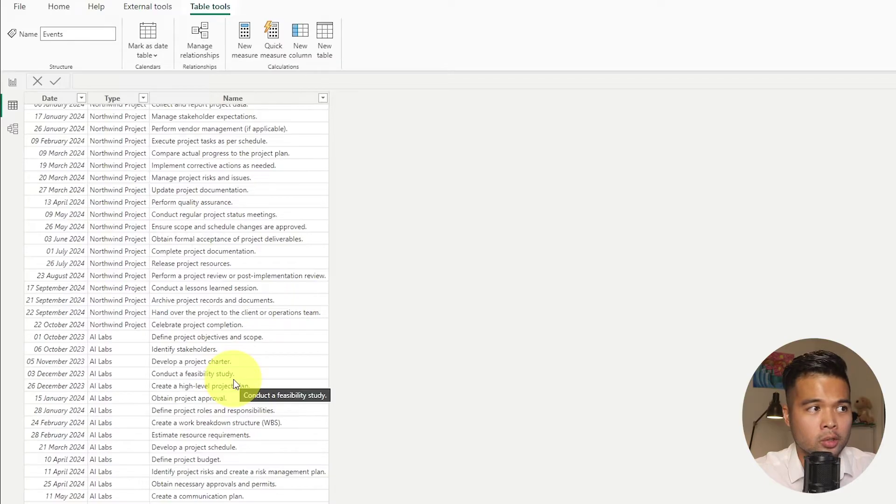
pyautogui.scroll(-4, 251, 366)
pyautogui.scroll(2, 252, 365)
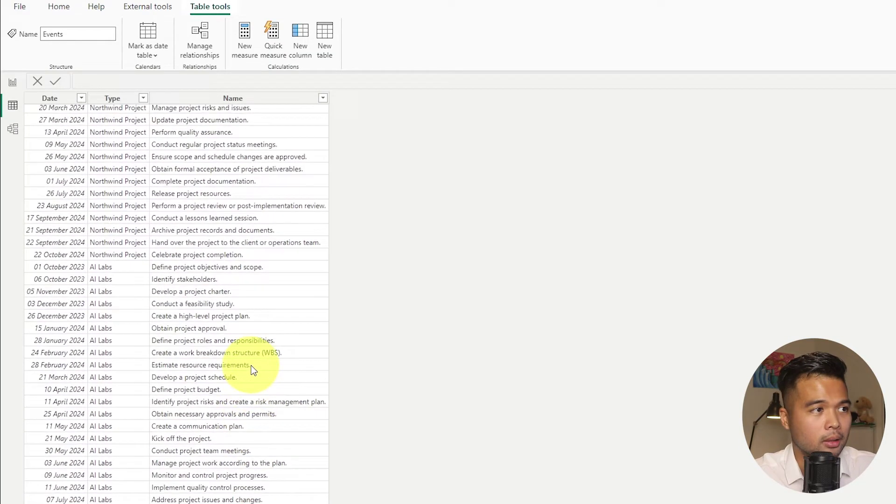
pyautogui.scroll(-4, 251, 366)
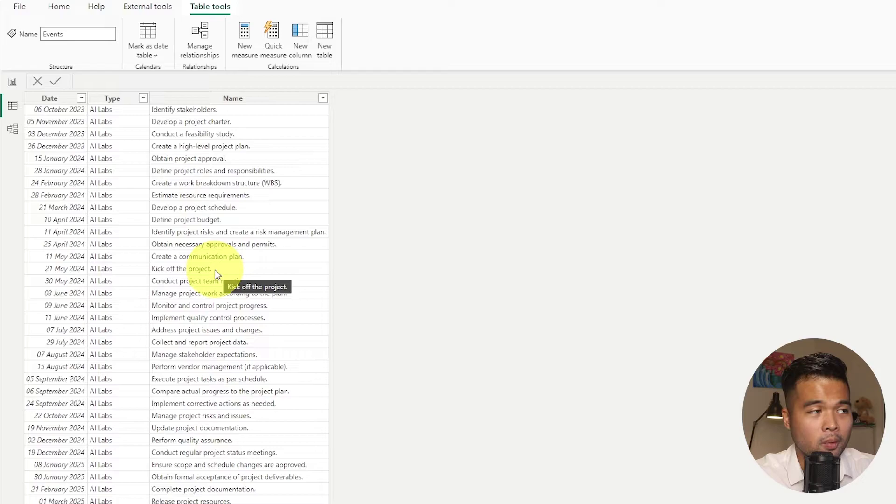
pyautogui.scroll(15, 215, 270)
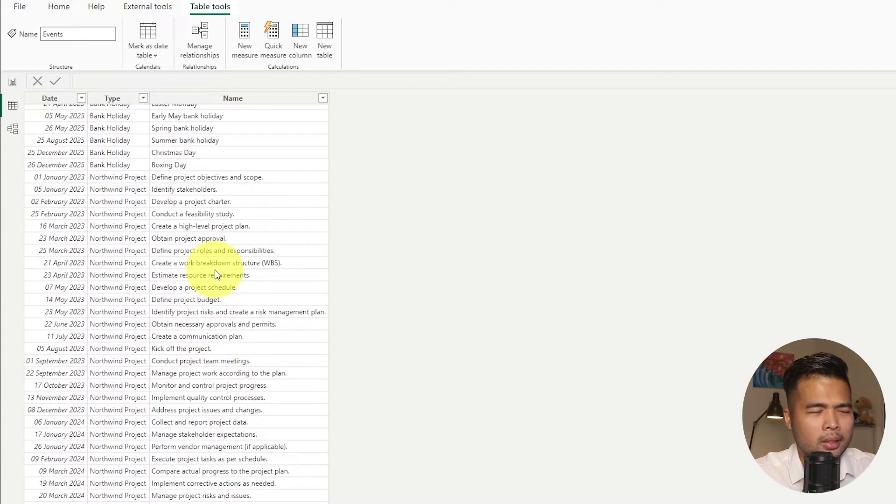
pyautogui.scroll(7, 215, 270)
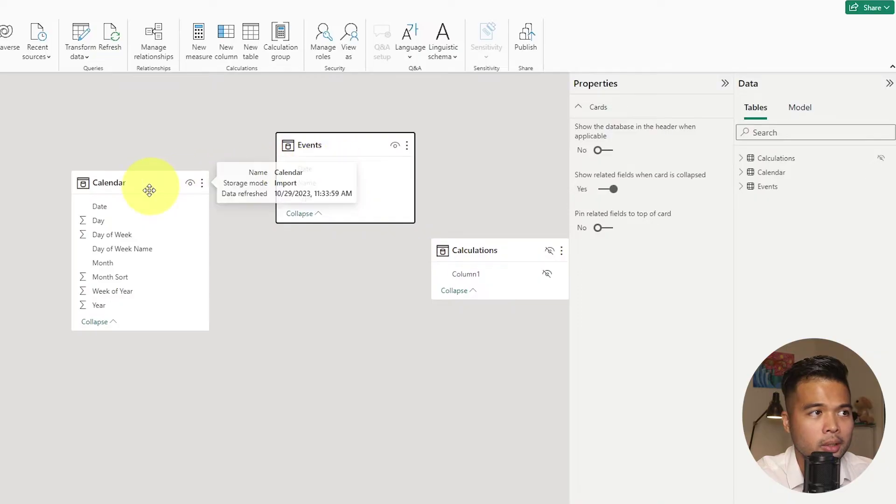
# Link Events[Date] to Calendar[Date] as an active many-to-one, single-direction relationship
pyautogui.moveTo(129, 205); pyautogui.dragTo(334, 170)
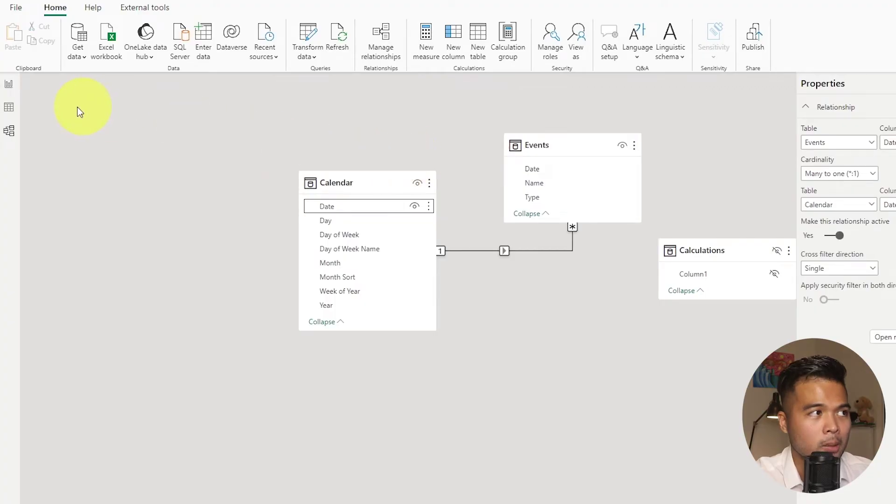
# Add a blank matrix visual to the report page and enlarge it to the right edge
pyautogui.click(10, 85)
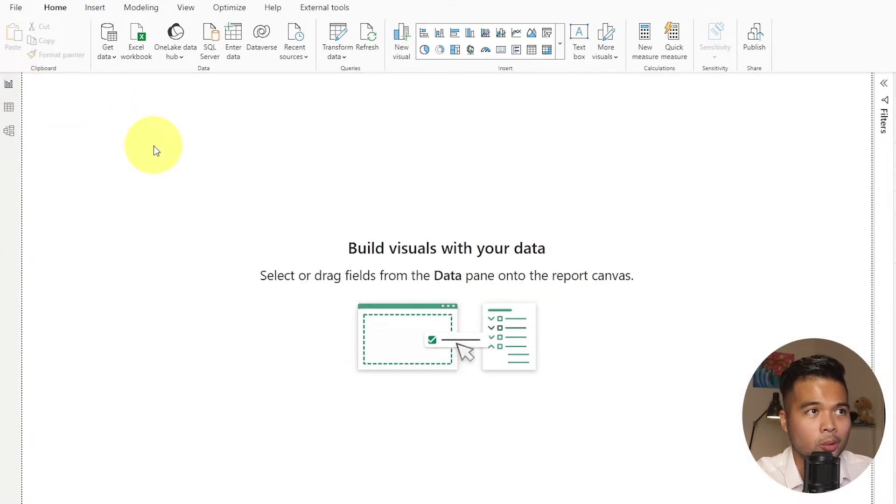
pyautogui.click(547, 50)
pyautogui.moveTo(206, 145); pyautogui.dragTo(512, 145)
pyautogui.moveTo(519, 255); pyautogui.dragTo(883, 384)
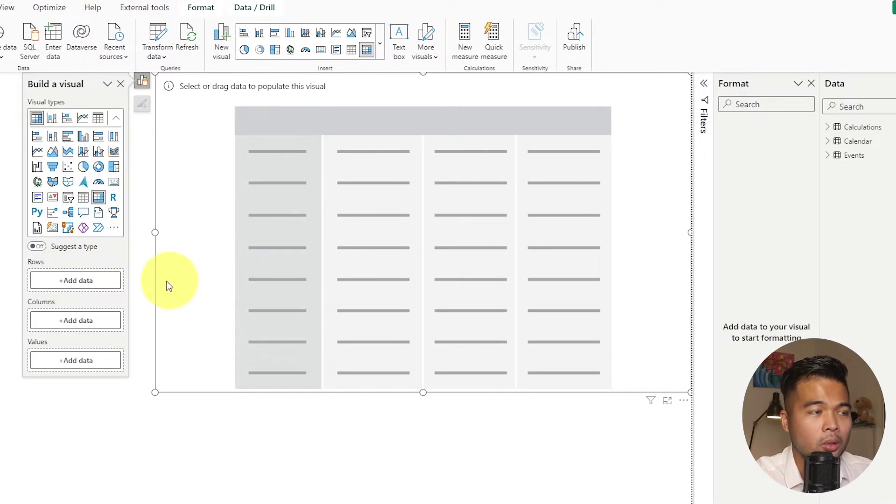
# Put Calendar's Week of Year in the matrix rows and rename it Week
pyautogui.click(81, 290)
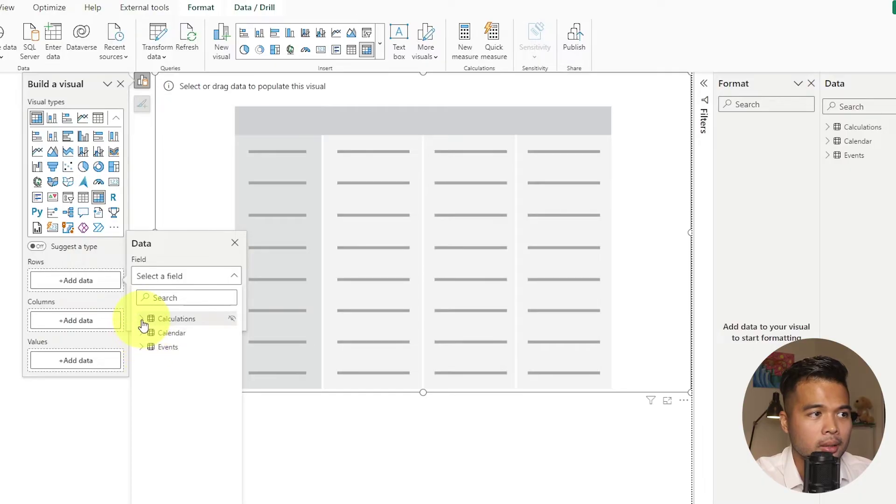
pyautogui.click(143, 335)
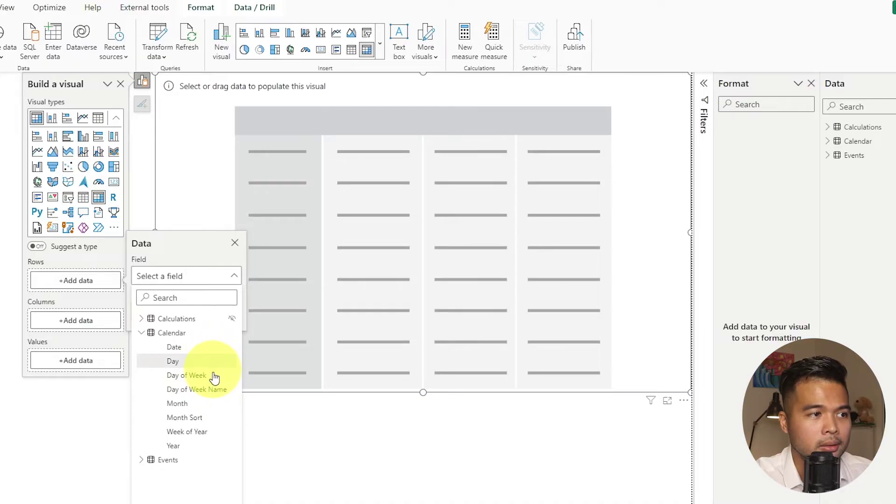
pyautogui.click(199, 432)
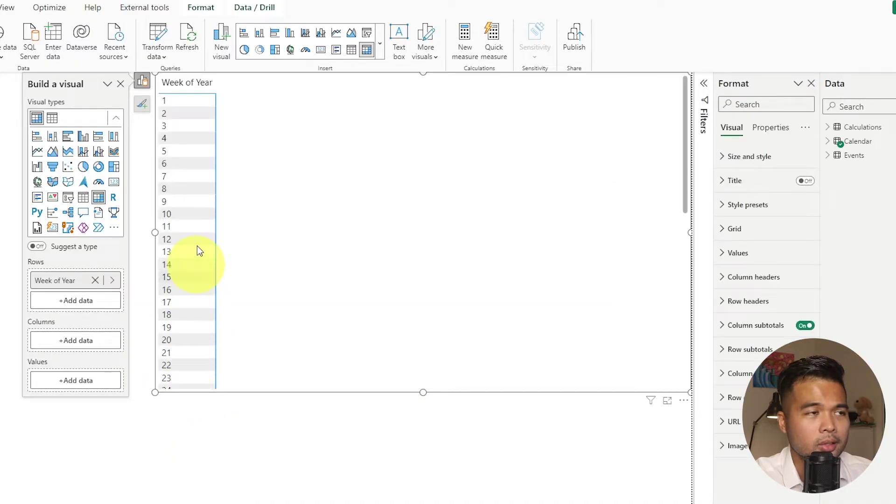
pyautogui.scroll(-10, 201, 213)
pyautogui.scroll(10, 202, 209)
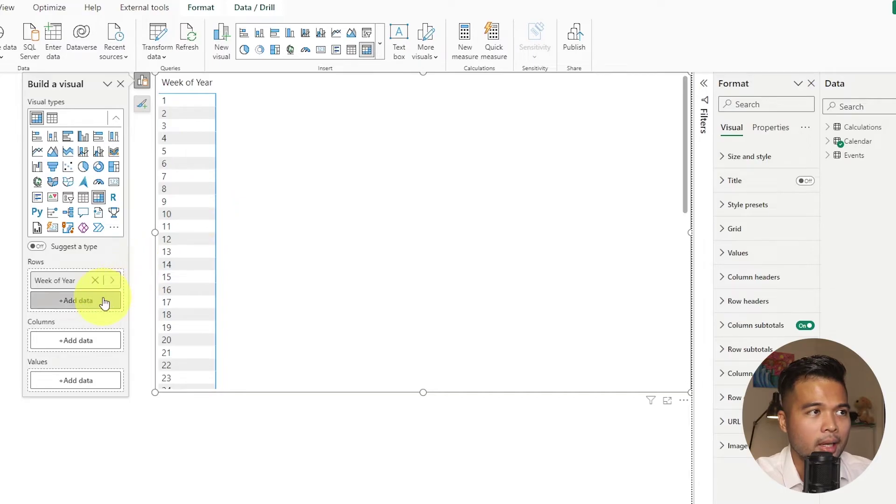
pyautogui.doubleClick(81, 282)
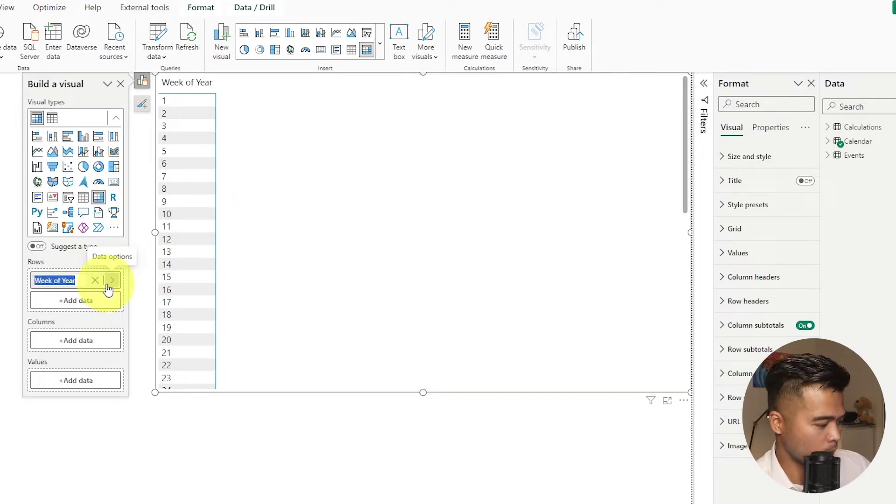
pyautogui.write('Week')
pyautogui.press('Return')
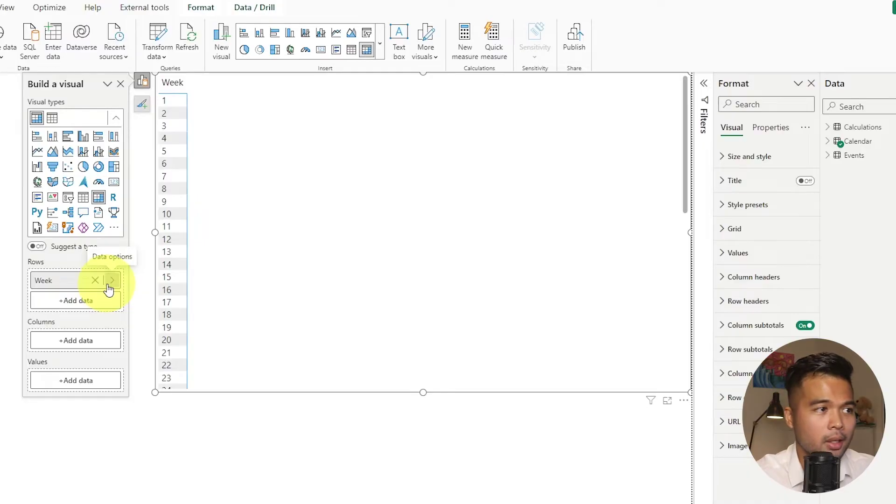
# Add Calendar's Day of Week Name as the matrix columns
pyautogui.click(70, 341)
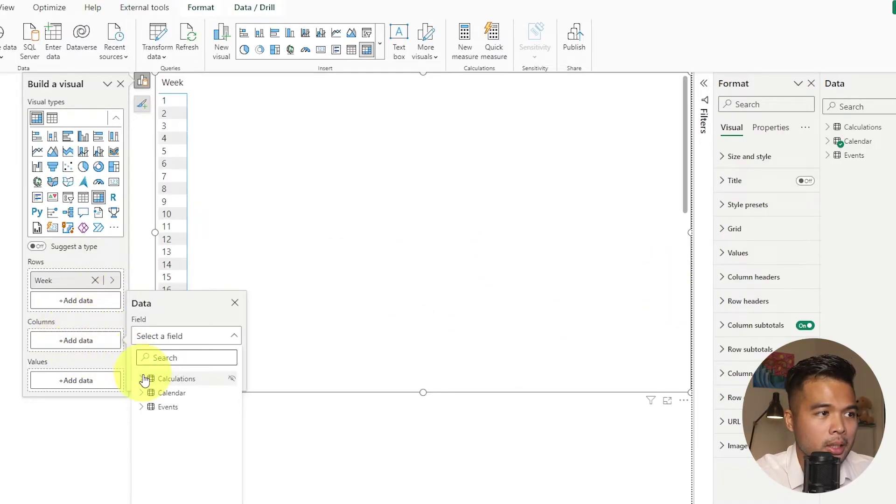
pyautogui.click(144, 396)
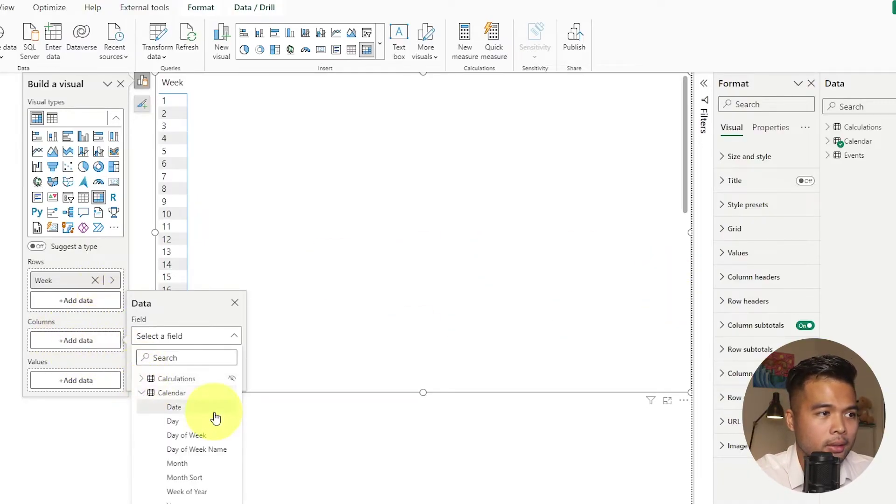
pyautogui.click(210, 451)
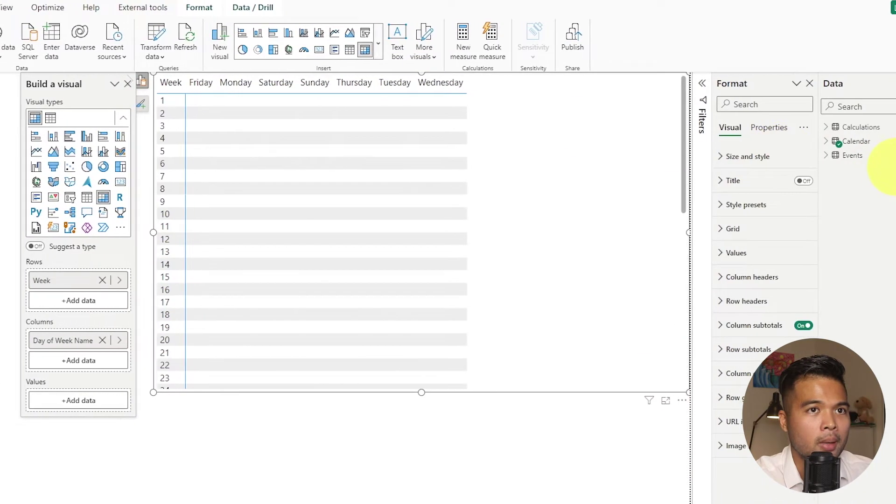
pyautogui.click(803, 144)
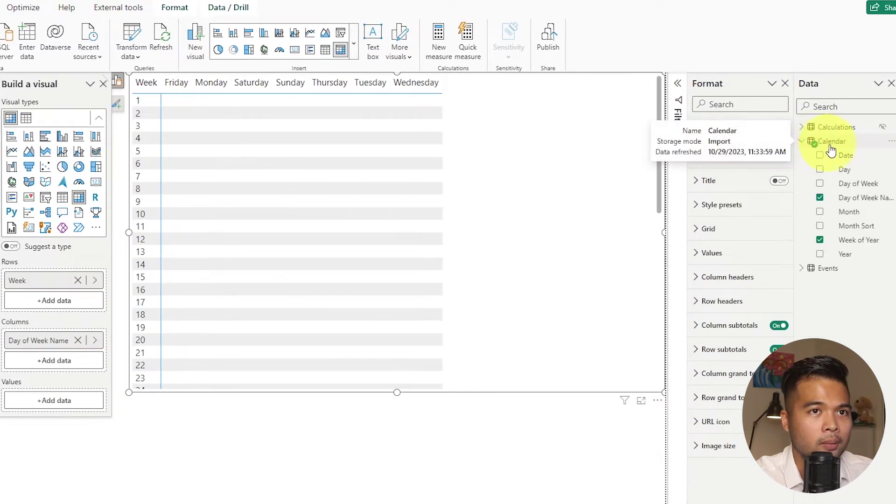
pyautogui.click(849, 199)
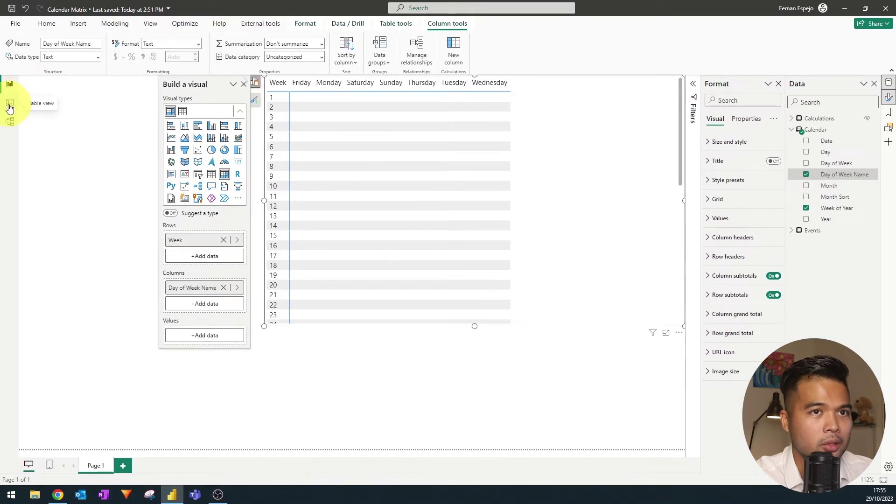
# Sort Day of Week Name by the Day of Week column so weekdays run Monday to Sunday
pyautogui.click(9, 103)
pyautogui.click(803, 131)
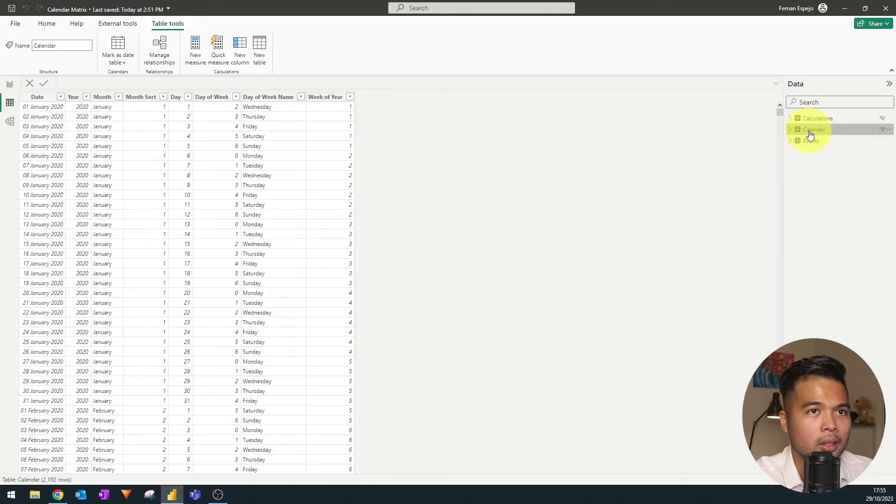
pyautogui.click(328, 95)
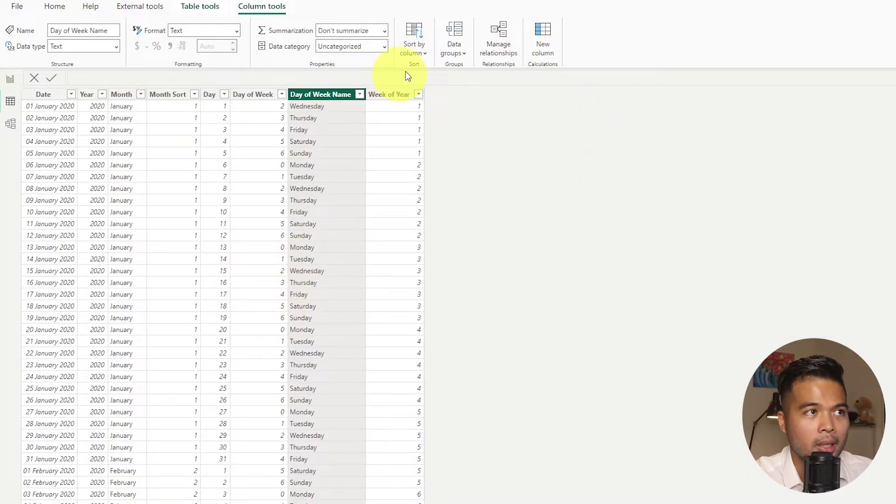
pyautogui.click(421, 49)
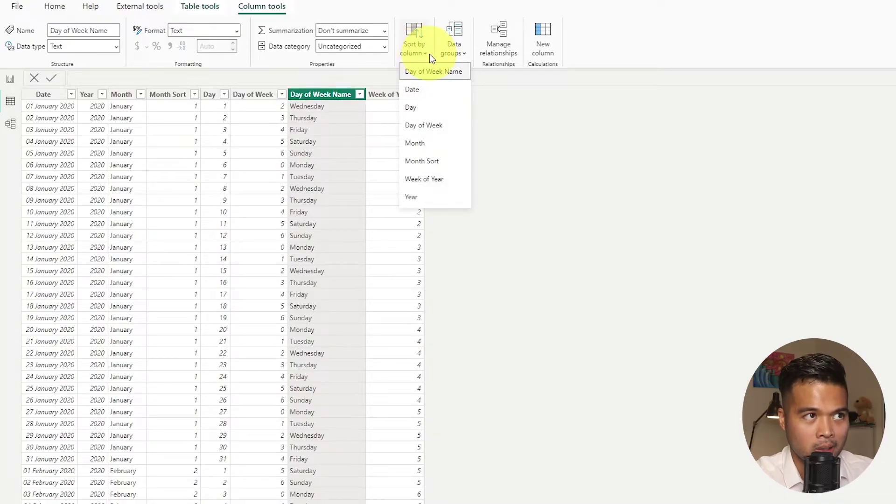
pyautogui.click(426, 125)
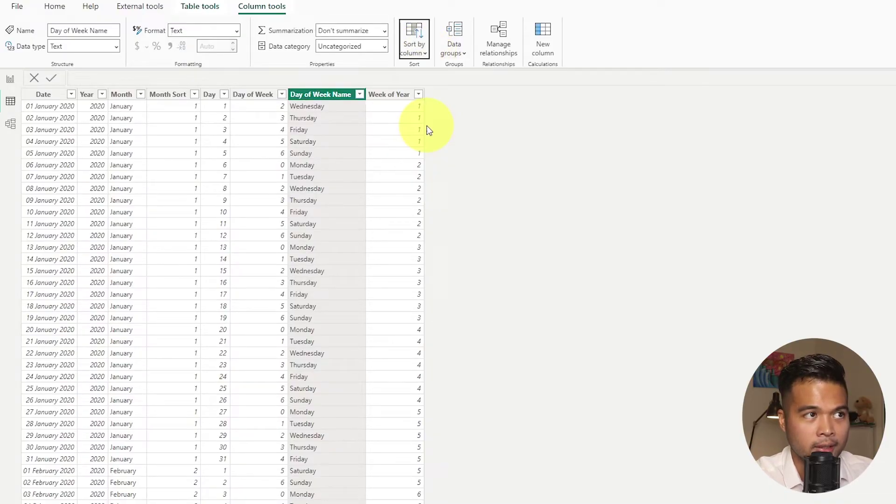
pyautogui.click(11, 82)
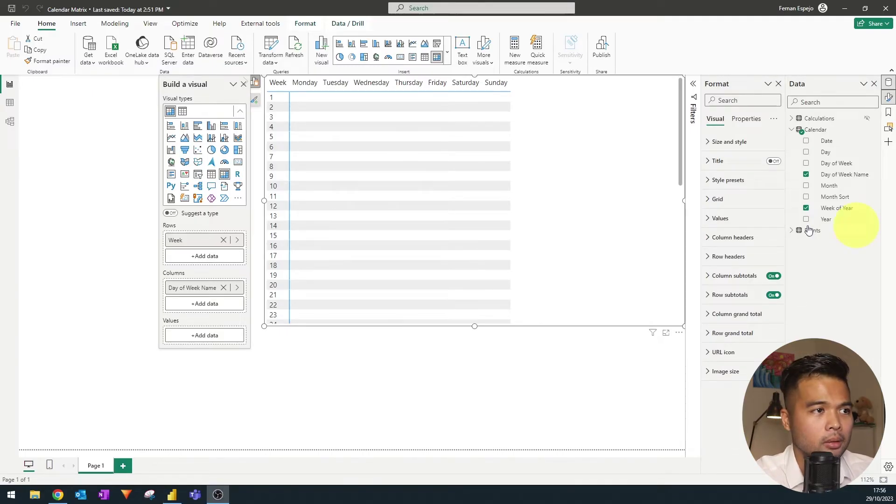
# Create a new measure named Calendar Label starting with MAX('Calendar'[Day])
pyautogui.click(441, 392)
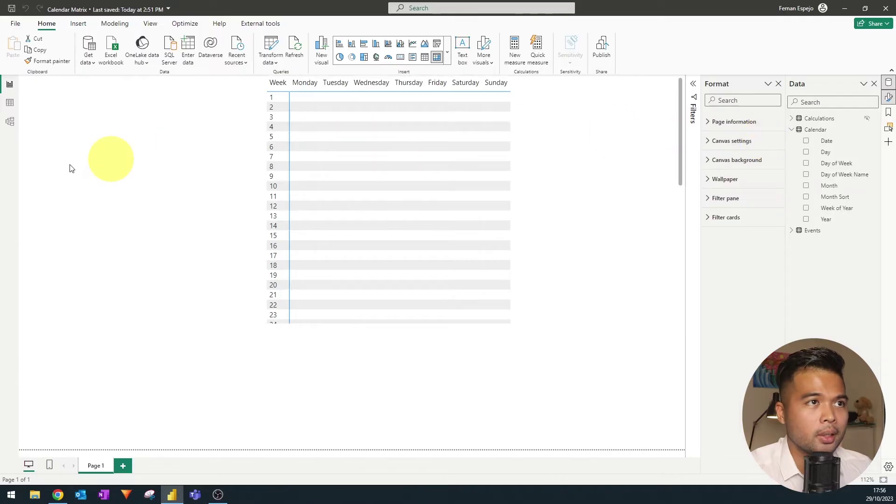
pyautogui.click(517, 49)
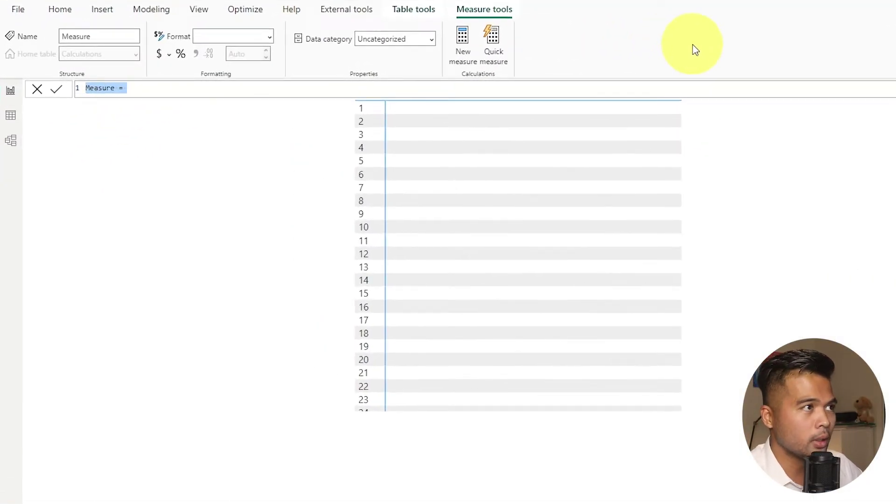
pyautogui.write('Calendar Lab')
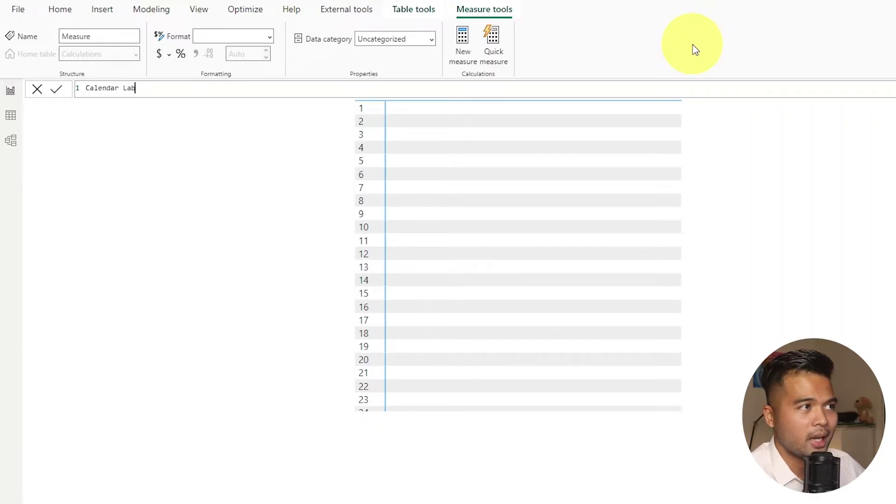
pyautogui.write('el =')
pyautogui.hotkey('shift', 'Return')
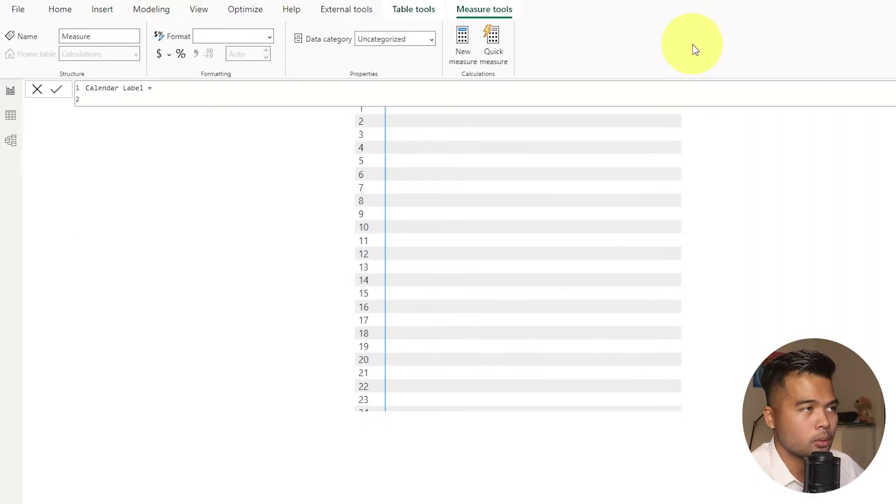
pyautogui.write('MAX(')
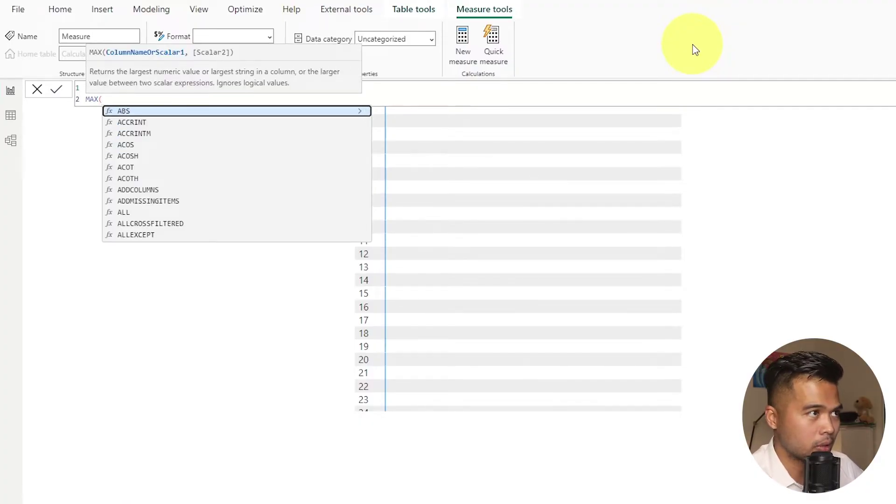
pyautogui.write('Calend')
pyautogui.press('Down')
pyautogui.press('Down')
pyautogui.press('Down')
pyautogui.press('Down')
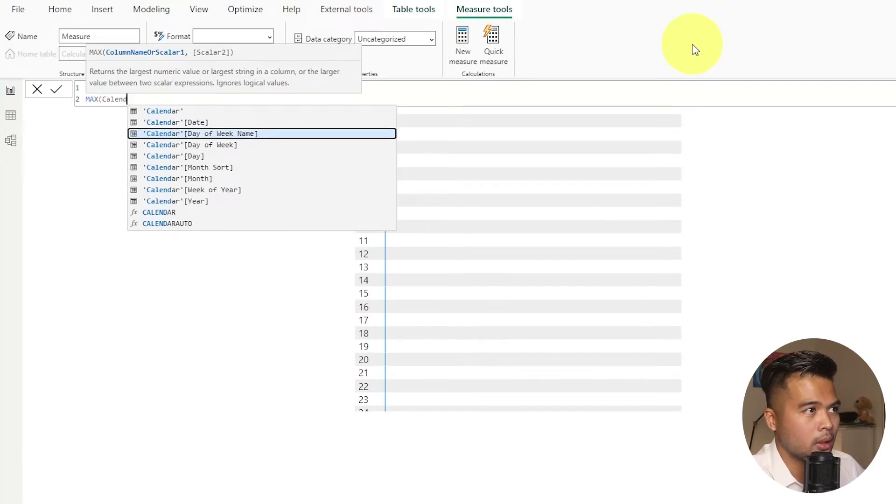
pyautogui.press('Tab')
pyautogui.write(')')
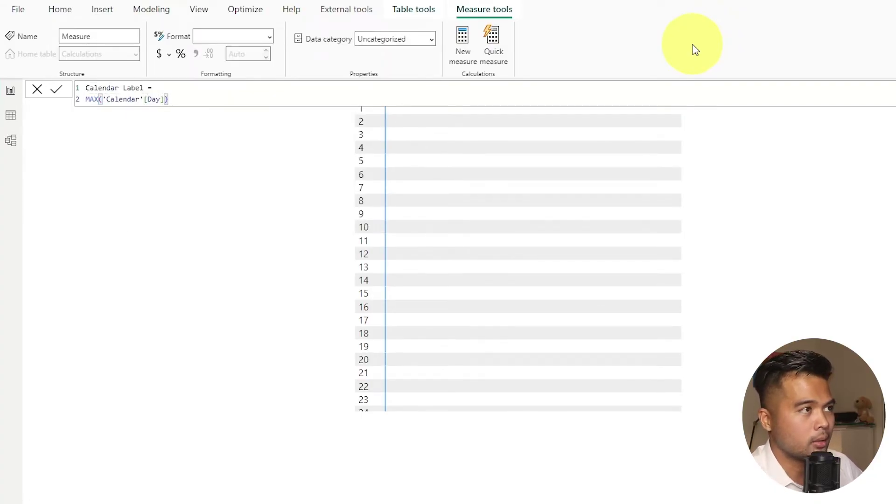
pyautogui.hotkey('shift', 'Return')
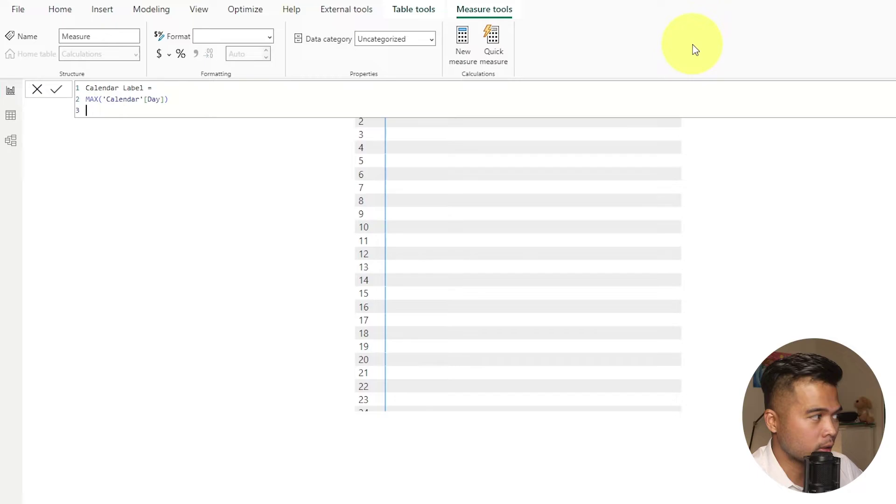
# Append & REPT(UNICHAR(10), 2) & to add two line breaks after the day number
pyautogui.write('&')
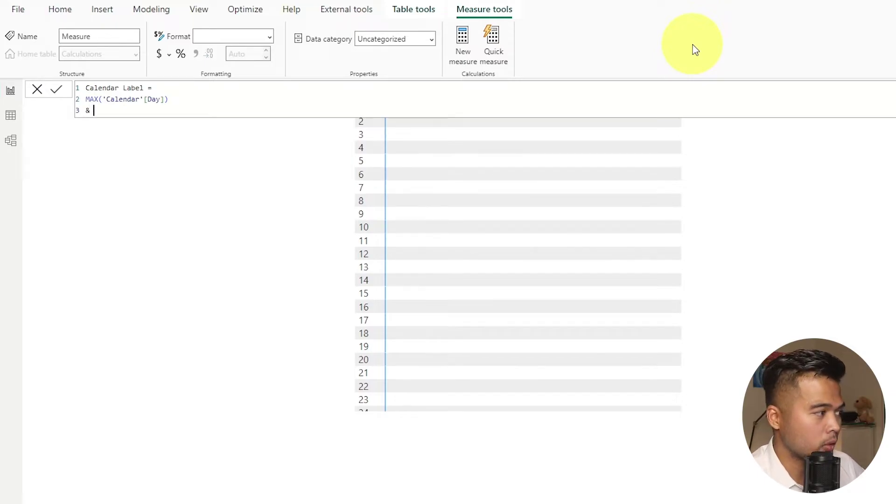
pyautogui.write(' UNICHA')
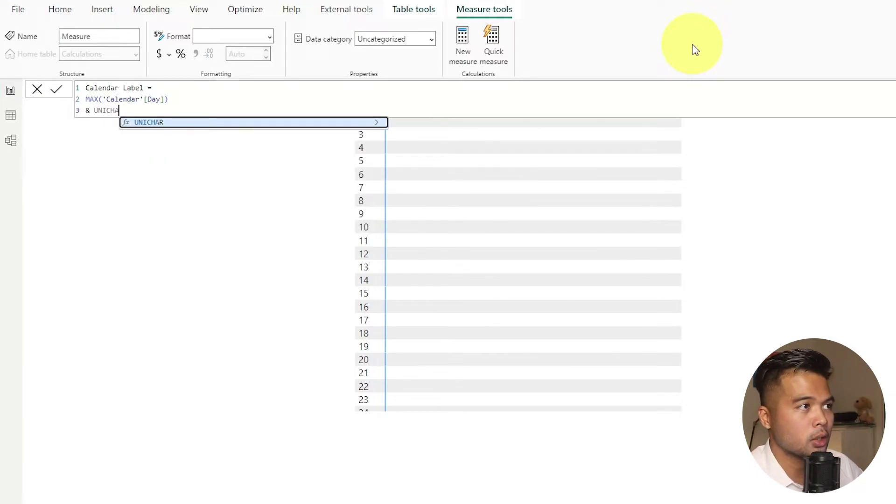
pyautogui.write('R(10)')
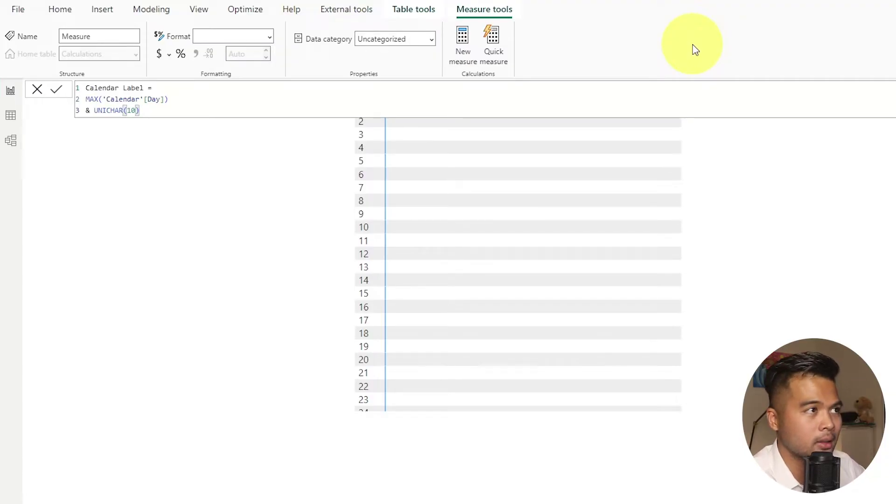
pyautogui.press('Home')
pyautogui.hotkey('ctrl', 'Right')
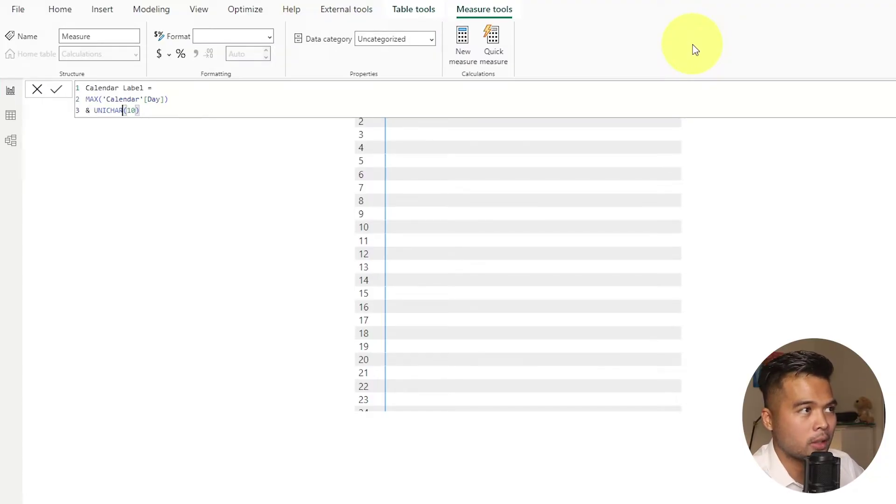
pyautogui.hotkey('ctrl', 'shift', 'Left')
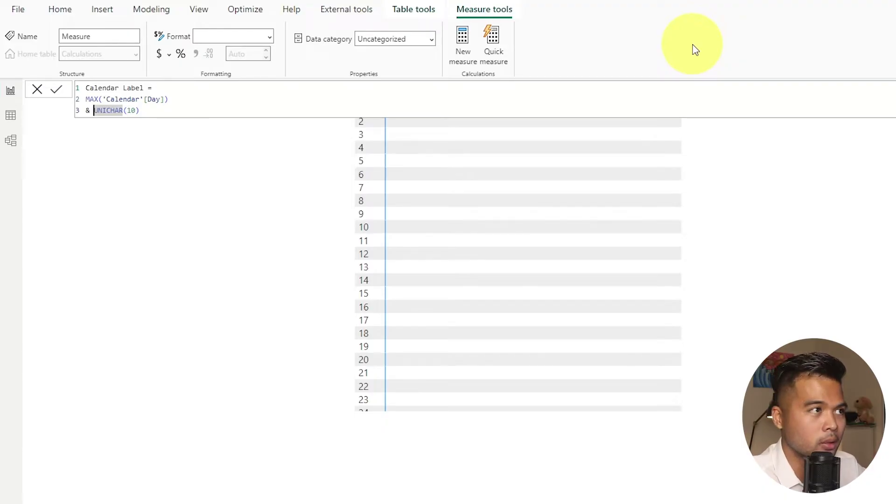
pyautogui.write('REPT')
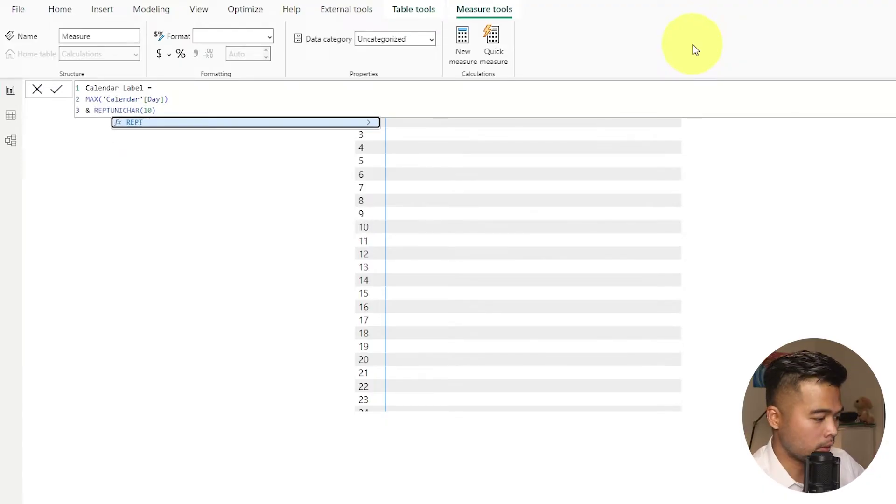
pyautogui.write('(')
pyautogui.press('Right')
pyautogui.press('Right')
pyautogui.press('Right')
pyautogui.press('Right')
pyautogui.press('Right')
pyautogui.press('Right')
pyautogui.press('Right')
pyautogui.press('Right')
pyautogui.press('Right')
pyautogui.press('Right')
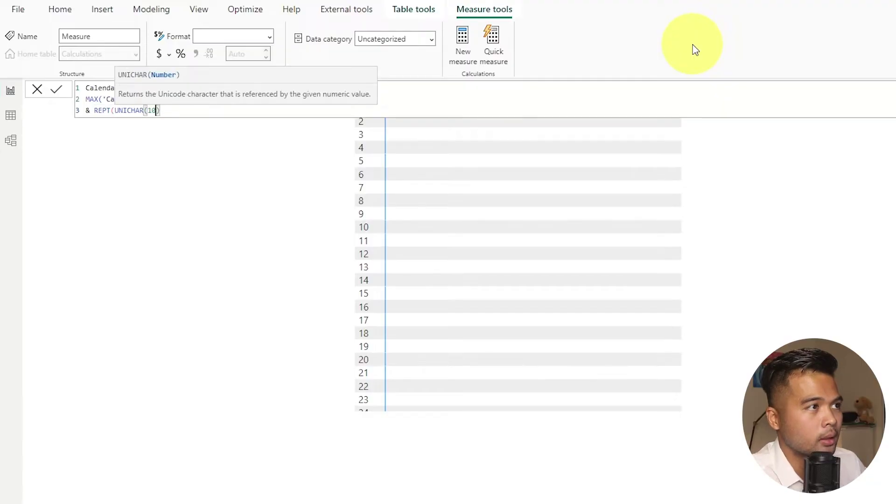
pyautogui.write(', 2)')
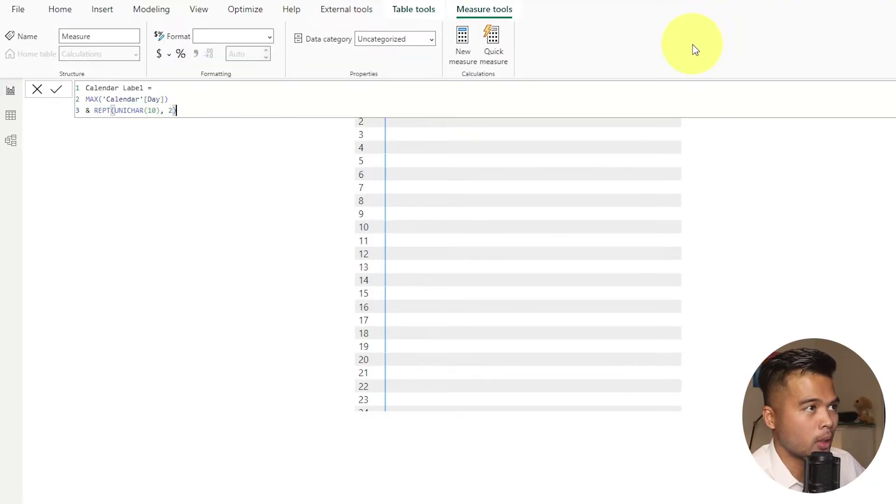
pyautogui.write(' &')
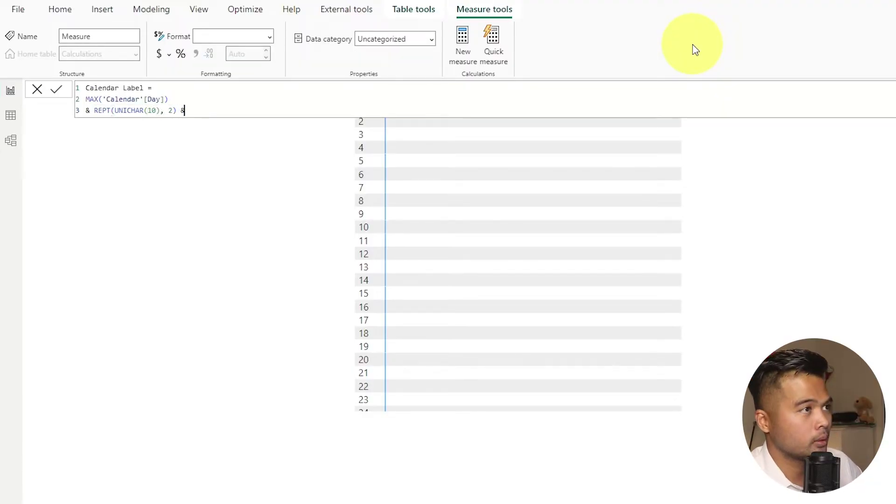
pyautogui.hotkey('shift', 'Return')
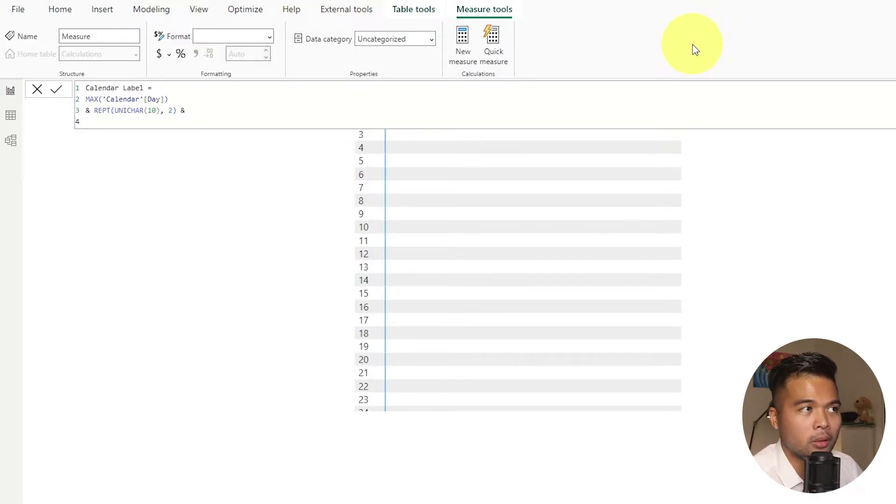
# Finish Calendar Label with CONCATENATEX(Events, Events[Name], ", ") and commit the measure
pyautogui.hotkey('shift', 'Return')
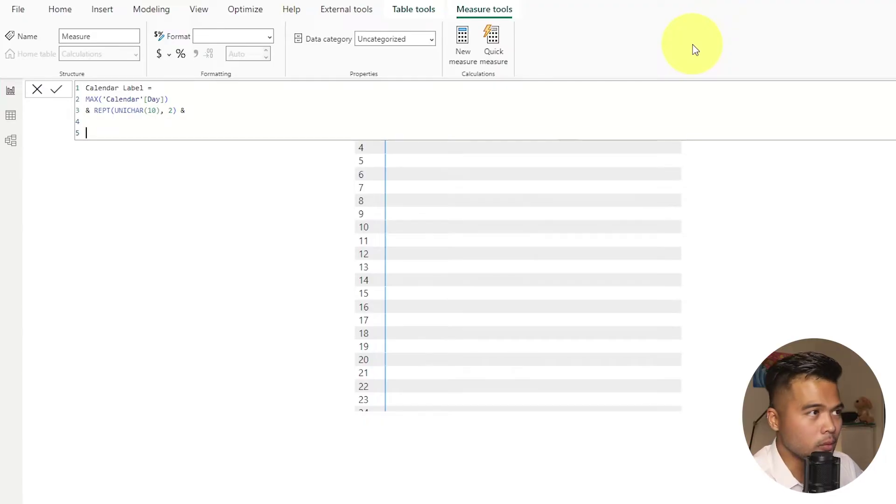
pyautogui.write('CON')
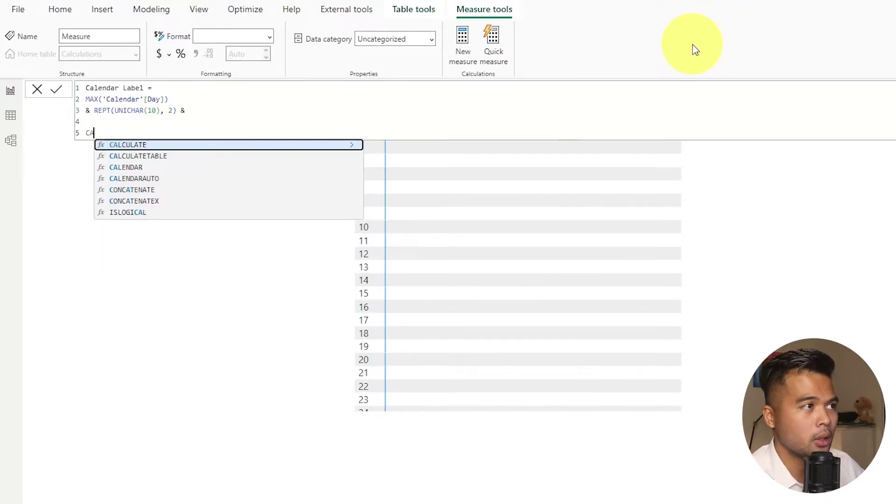
pyautogui.write('CATENATEX(')
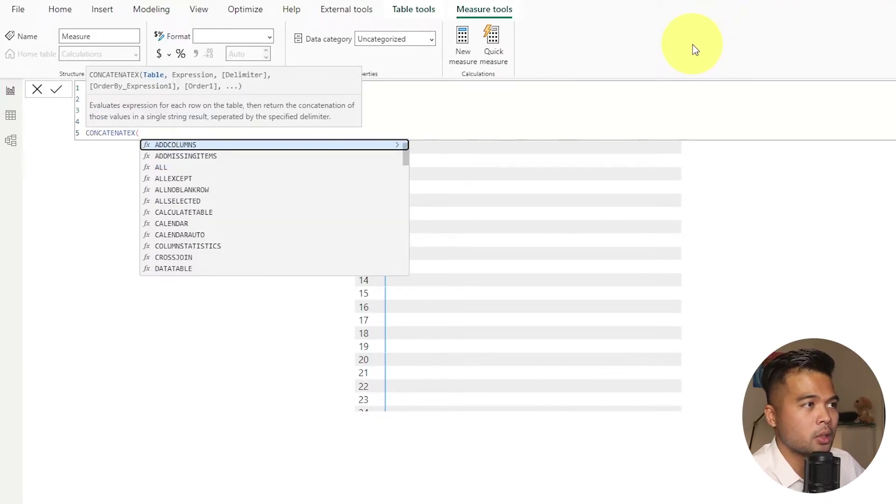
pyautogui.press('Escape')
pyautogui.hotkey('shift', 'Return')
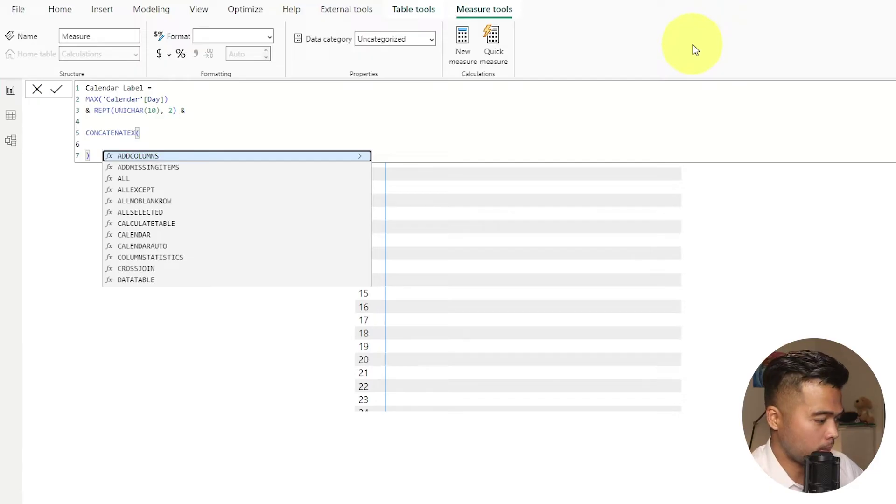
pyautogui.write('Events')
pyautogui.hotkey('shift', 'Return')
pyautogui.write(',')
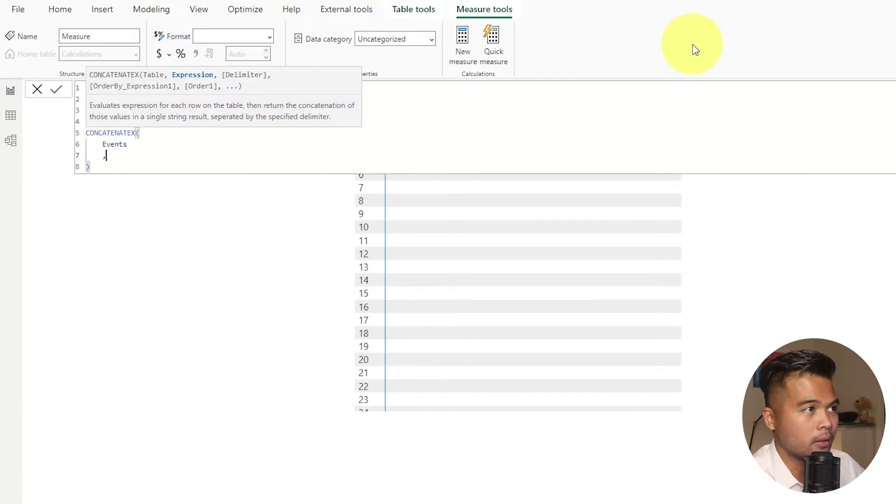
pyautogui.write(' EVents')
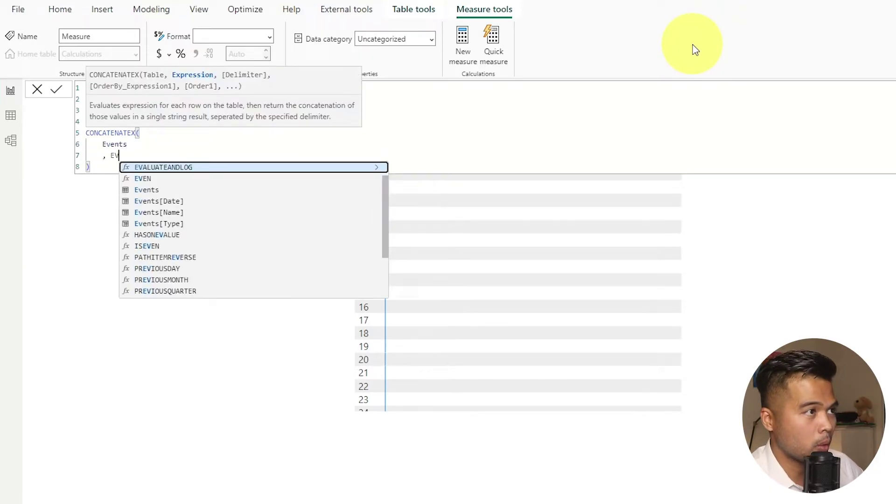
pyautogui.press('Down')
pyautogui.press('Down')
pyautogui.press('Tab')
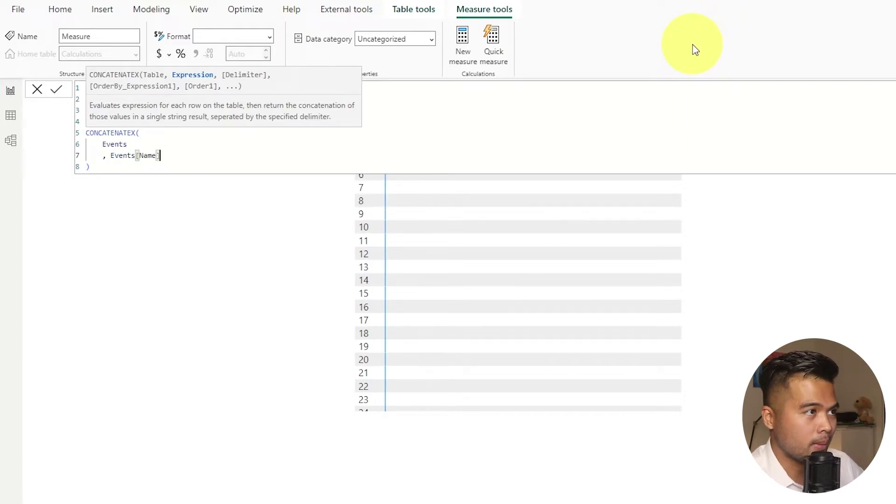
pyautogui.hotkey('shift', 'Return')
pyautogui.write(', ')
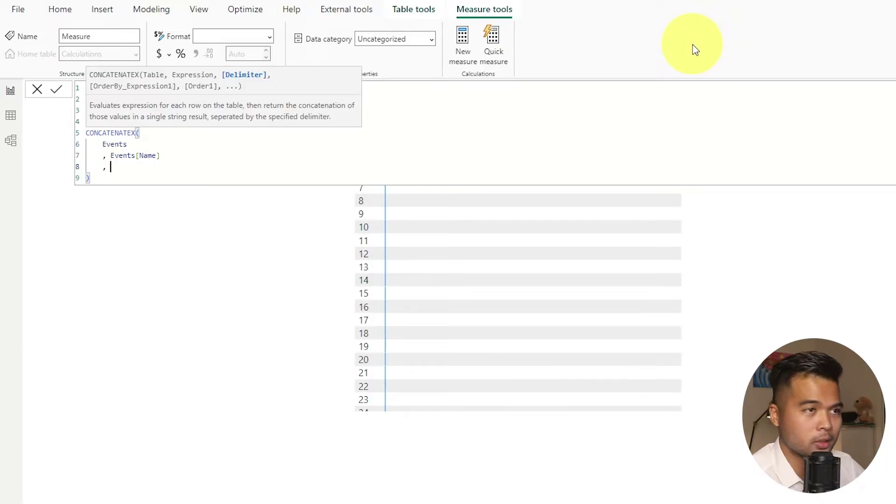
pyautogui.write('", ')
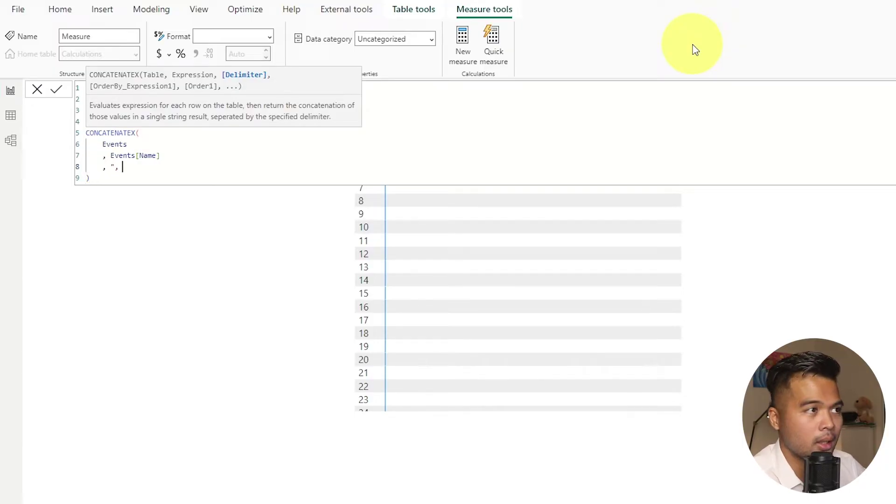
pyautogui.write('"')
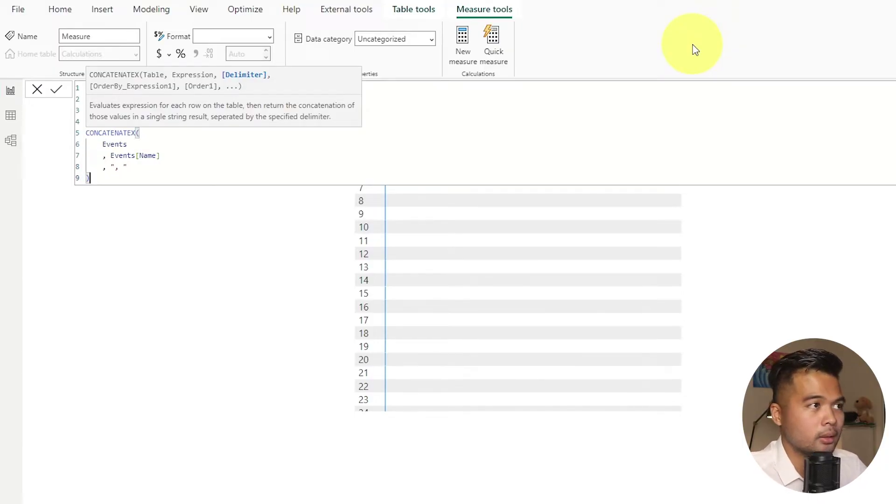
pyautogui.press('Return')
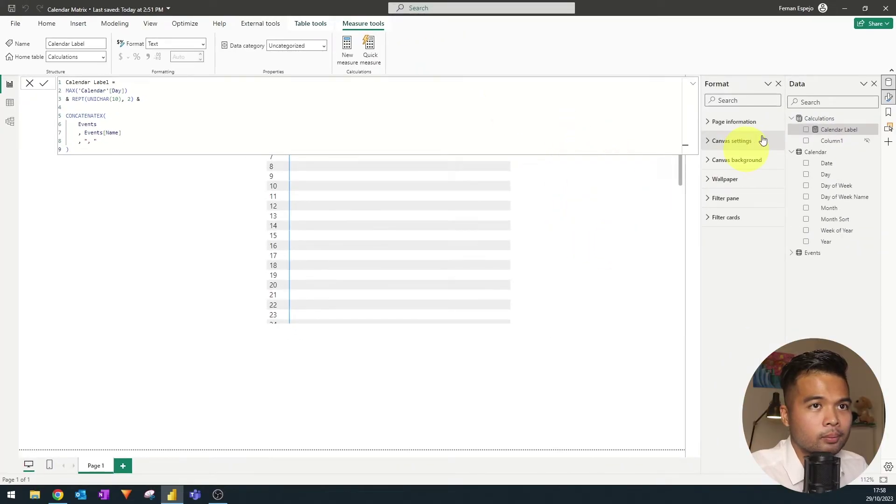
pyautogui.moveTo(820, 128); pyautogui.dragTo(416, 260)
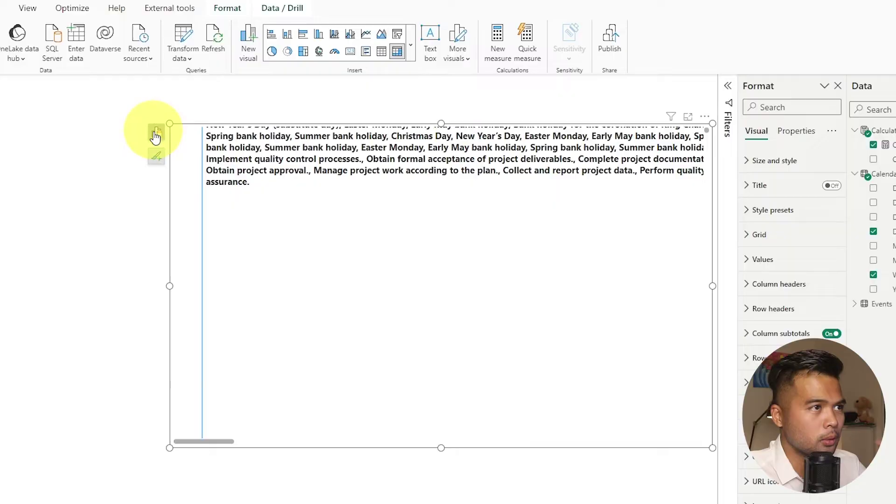
pyautogui.click(156, 134)
pyautogui.moveTo(222, 445)
pyautogui.mouseDown()
pyautogui.moveTo(277, 451)
pyautogui.moveTo(210, 456)
pyautogui.mouseUp()
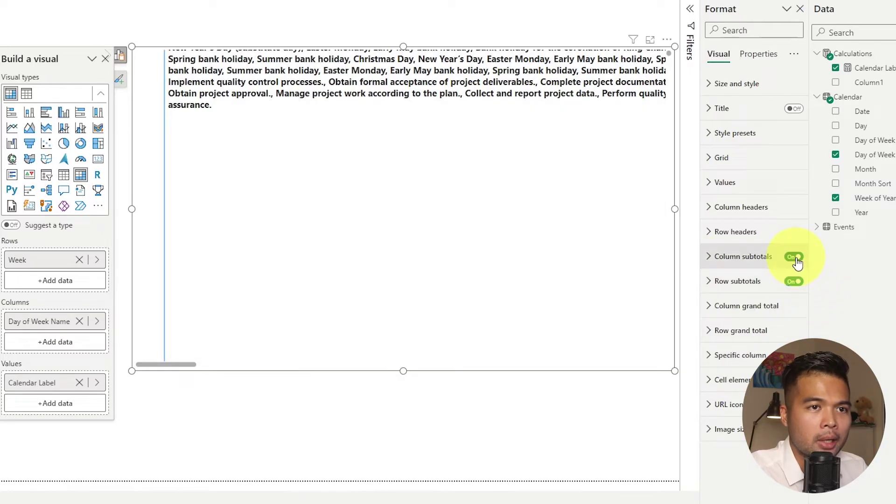
pyautogui.click(794, 256)
pyautogui.click(794, 282)
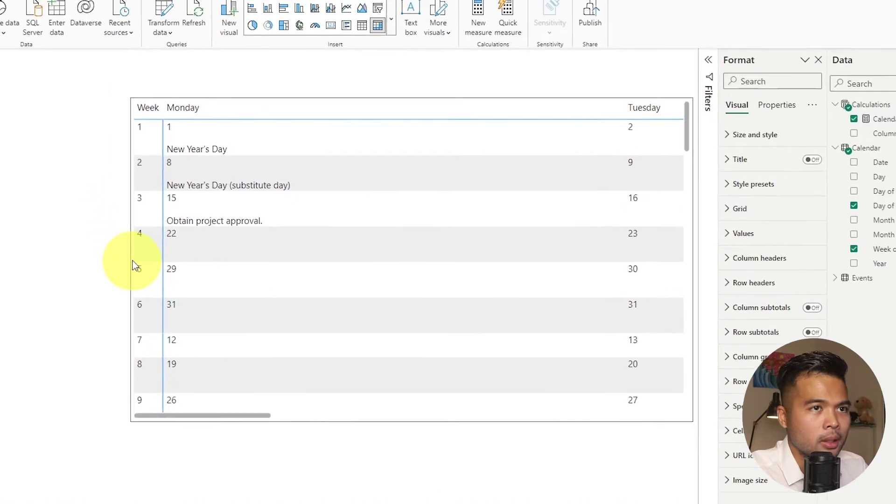
pyautogui.scroll(-3, 288, 176)
pyautogui.scroll(3, 301, 253)
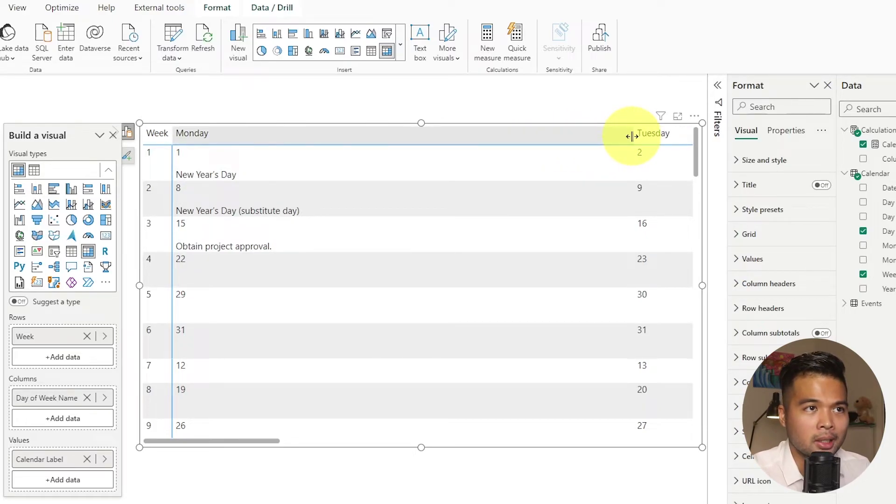
# Narrow the Monday through Sunday columns of the matrix in a first pass
pyautogui.moveTo(632, 137); pyautogui.dragTo(282, 146)
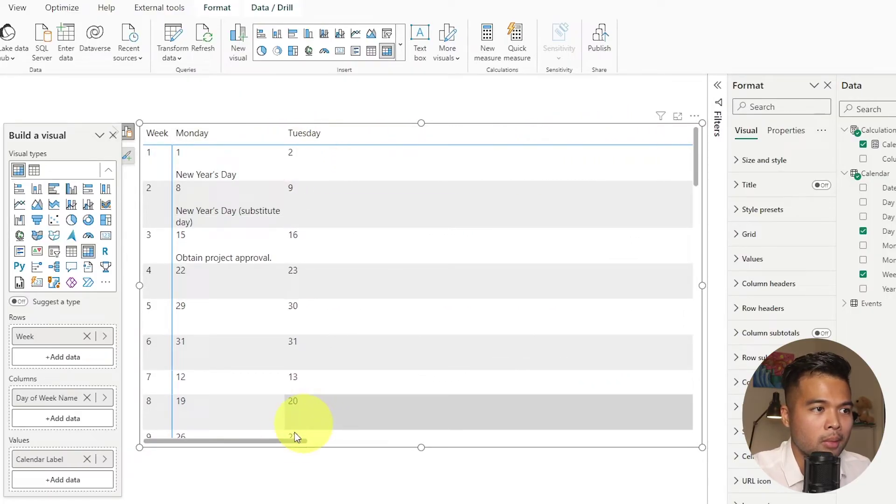
pyautogui.moveTo(286, 442)
pyautogui.mouseDown()
pyautogui.moveTo(309, 443)
pyautogui.moveTo(301, 443)
pyautogui.mouseUp()
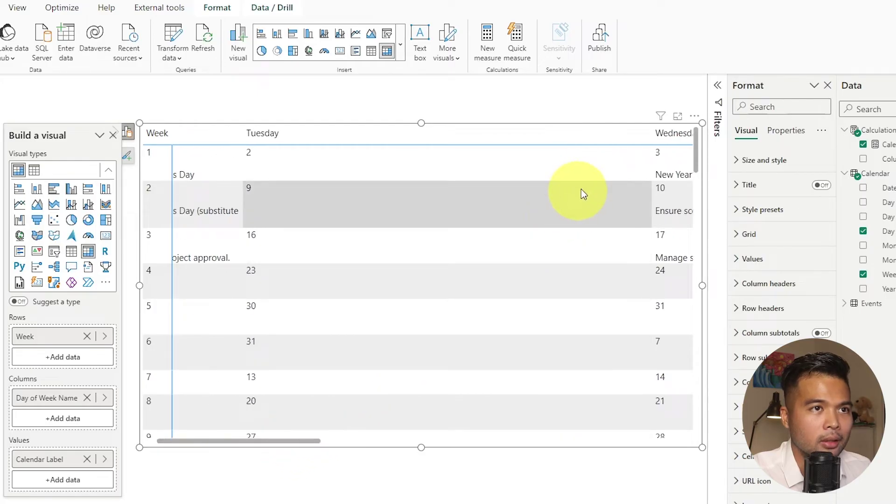
pyautogui.moveTo(651, 137); pyautogui.dragTo(381, 156)
pyautogui.moveTo(585, 136); pyautogui.dragTo(534, 146)
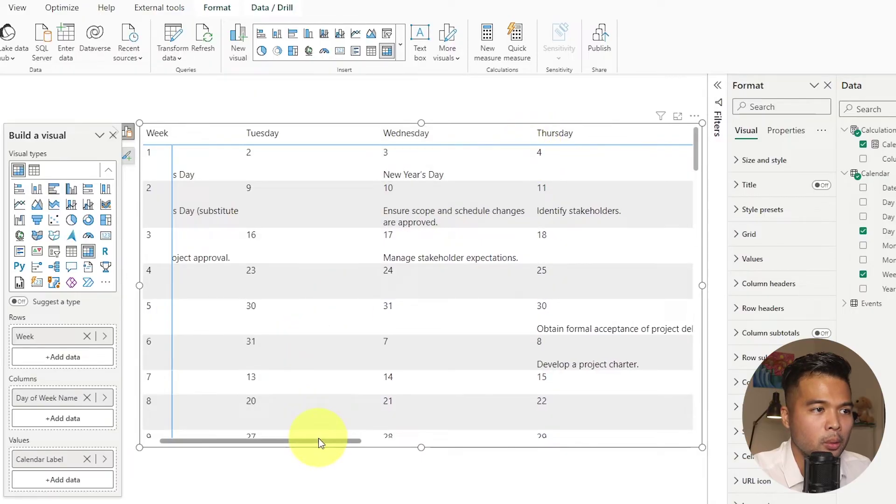
pyautogui.moveTo(320, 441); pyautogui.dragTo(394, 441)
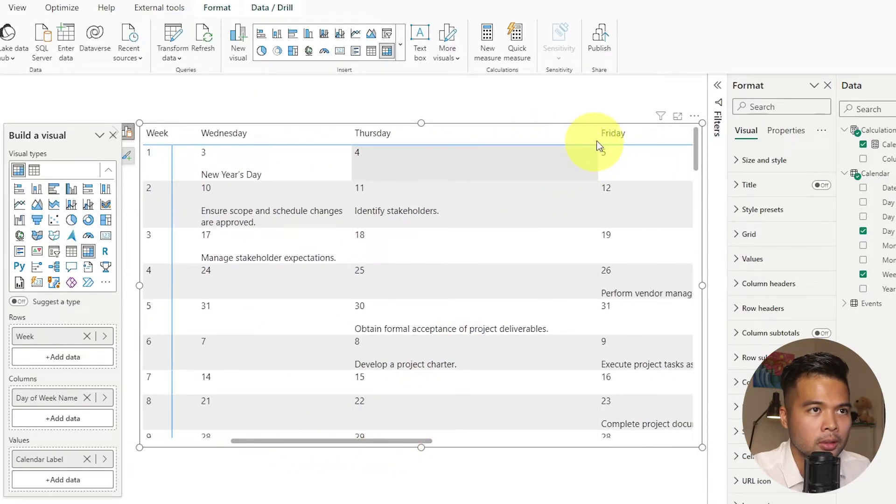
pyautogui.moveTo(599, 148); pyautogui.dragTo(471, 159)
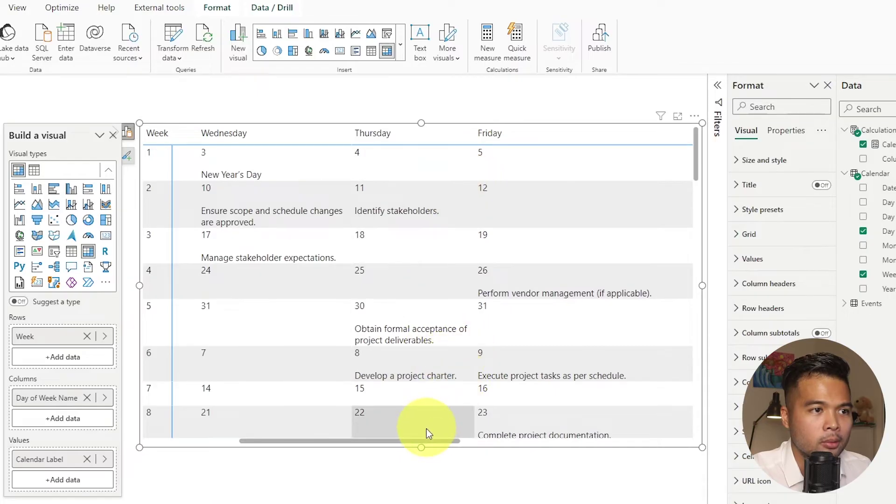
pyautogui.moveTo(423, 441); pyautogui.dragTo(517, 443)
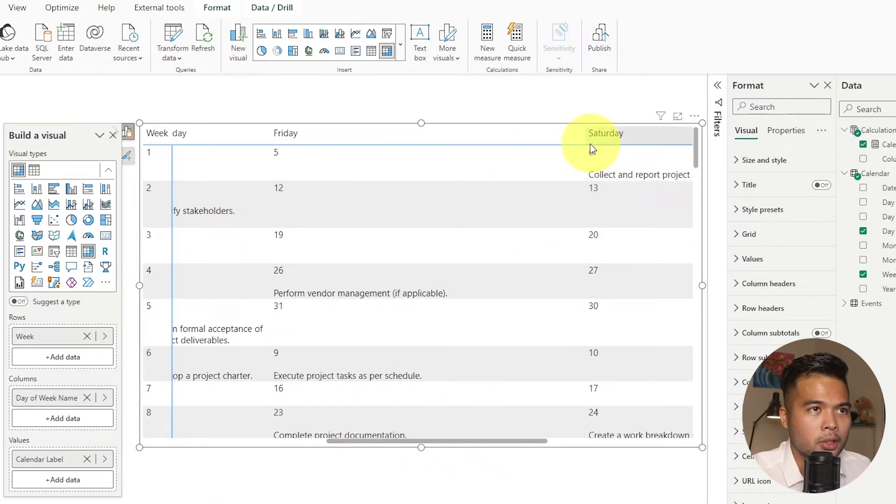
pyautogui.moveTo(590, 144); pyautogui.dragTo(466, 211)
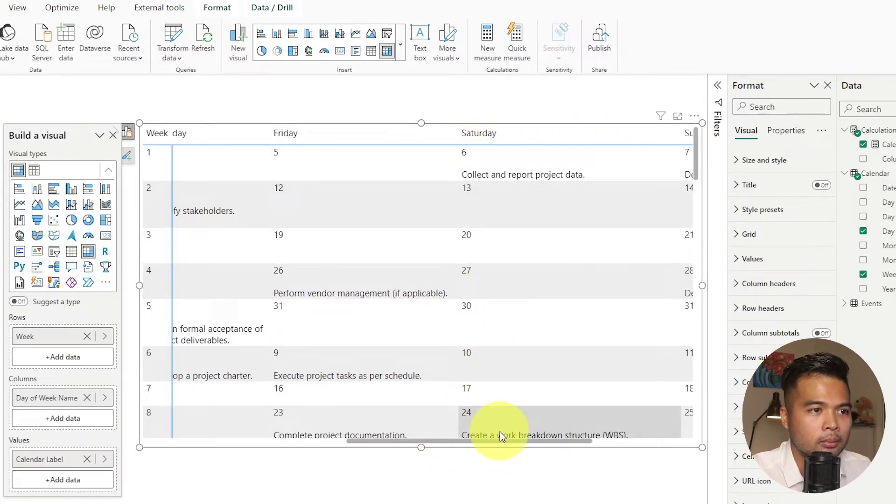
pyautogui.moveTo(498, 441); pyautogui.dragTo(579, 443)
pyautogui.moveTo(506, 136); pyautogui.dragTo(426, 142)
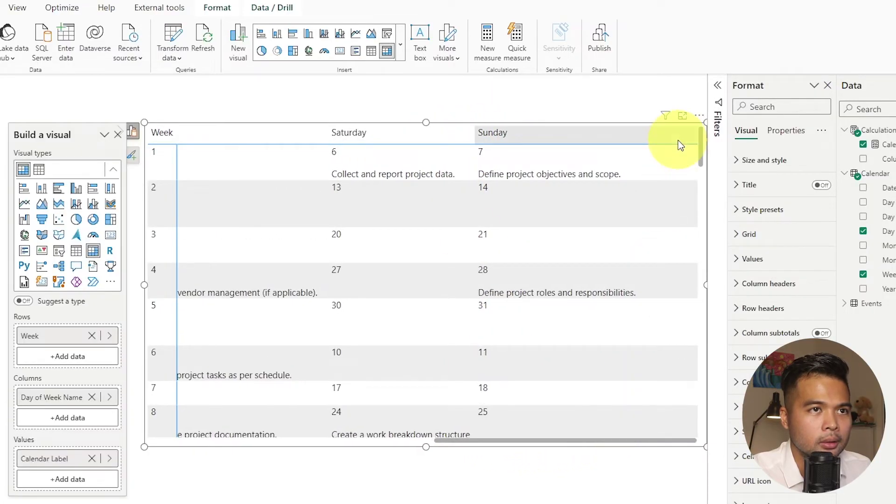
pyautogui.moveTo(697, 140); pyautogui.dragTo(656, 138)
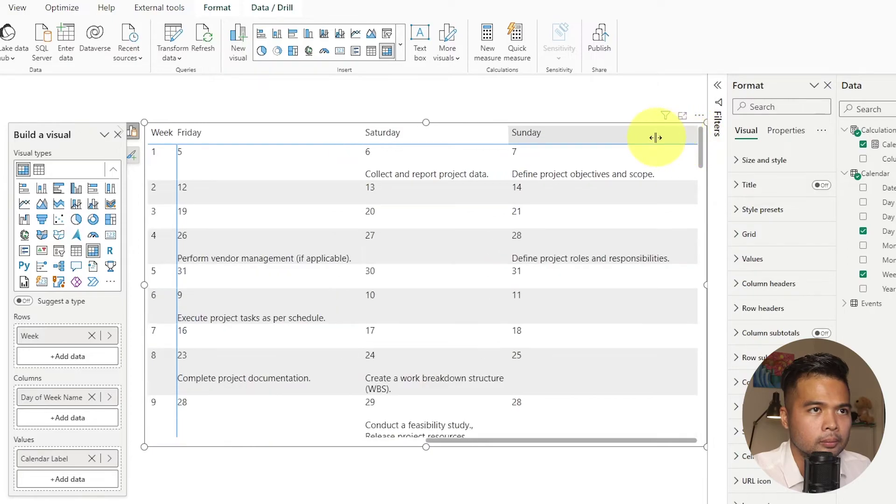
pyautogui.moveTo(417, 135); pyautogui.dragTo(261, 143)
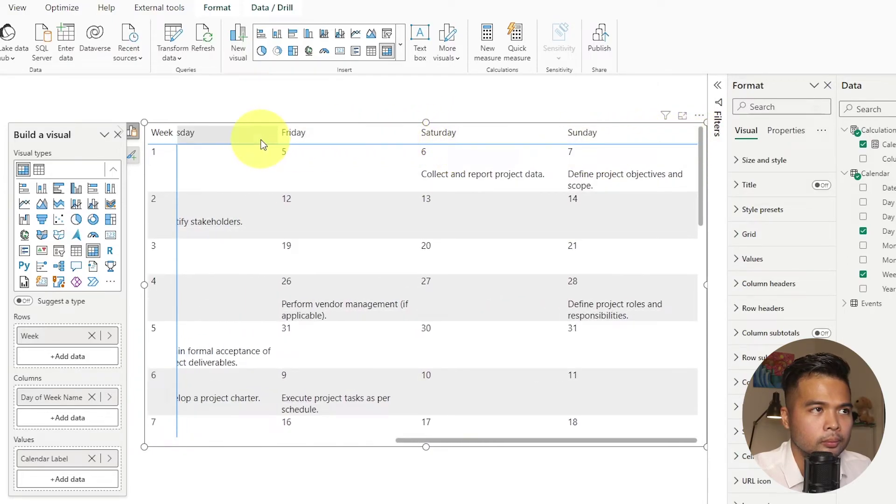
pyautogui.moveTo(436, 442); pyautogui.dragTo(205, 373)
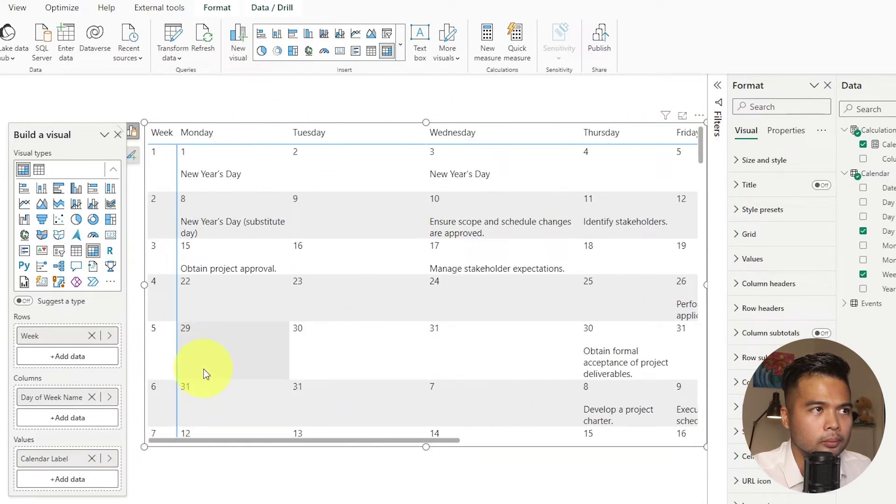
# Fine-tune the weekday column widths until all seven fit without a horizontal scrollbar
pyautogui.moveTo(290, 135); pyautogui.dragTo(251, 135)
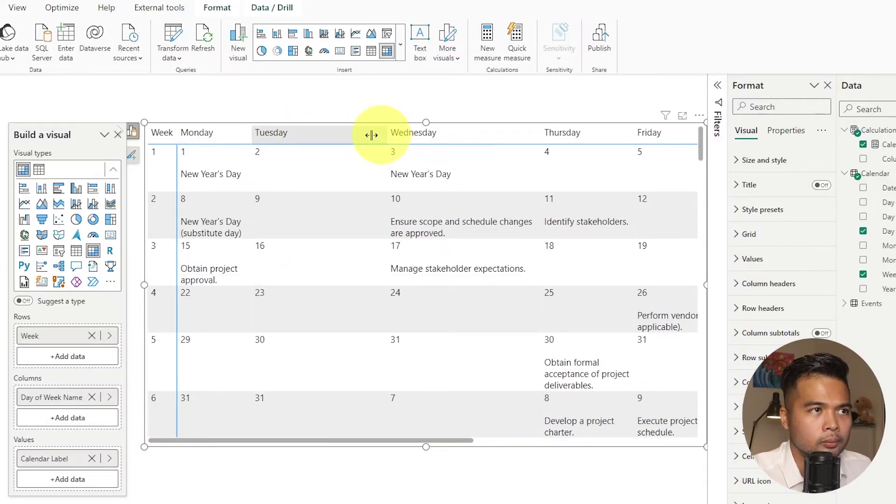
pyautogui.moveTo(371, 135); pyautogui.dragTo(332, 134)
pyautogui.moveTo(480, 135); pyautogui.dragTo(410, 136)
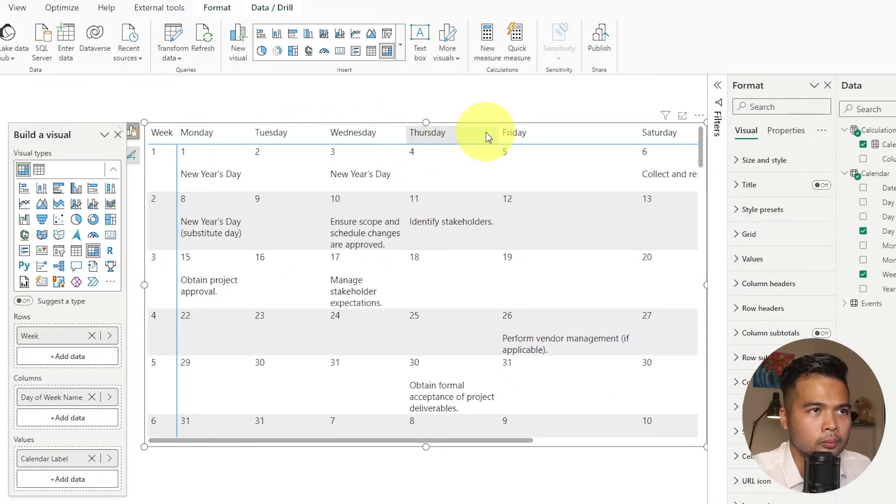
pyautogui.moveTo(487, 136)
pyautogui.mouseDown()
pyautogui.moveTo(495, 135)
pyautogui.moveTo(486, 135)
pyautogui.mouseUp()
pyautogui.moveTo(626, 134); pyautogui.dragTo(566, 134)
pyautogui.moveTo(329, 138); pyautogui.dragTo(314, 136)
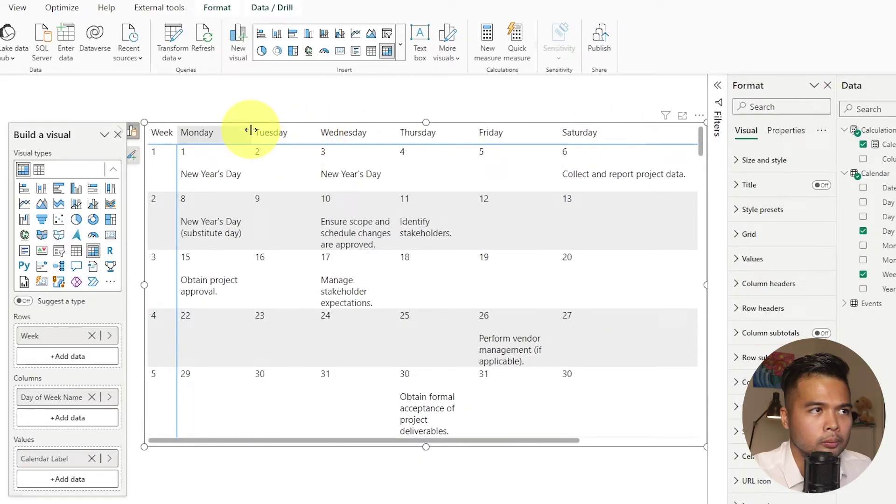
pyautogui.moveTo(251, 131); pyautogui.dragTo(244, 132)
pyautogui.moveTo(556, 140); pyautogui.dragTo(534, 140)
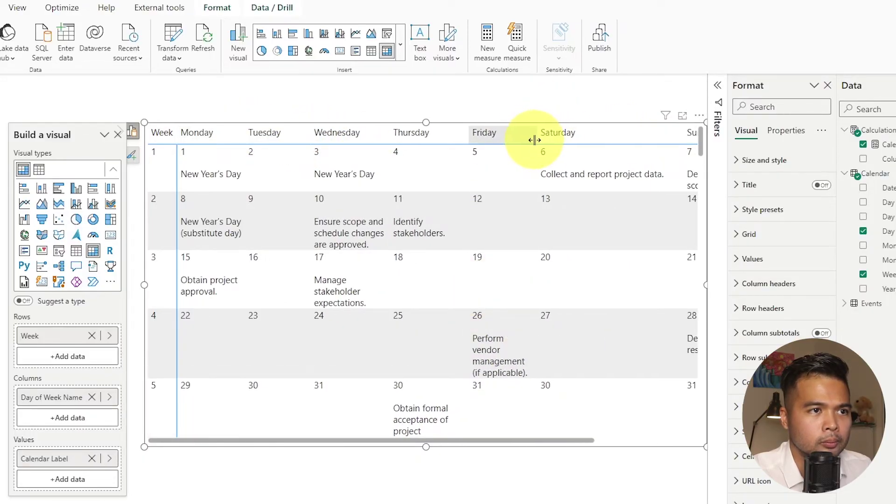
pyautogui.hscroll(2, 536, 439)
pyautogui.moveTo(652, 136); pyautogui.dragTo(576, 140)
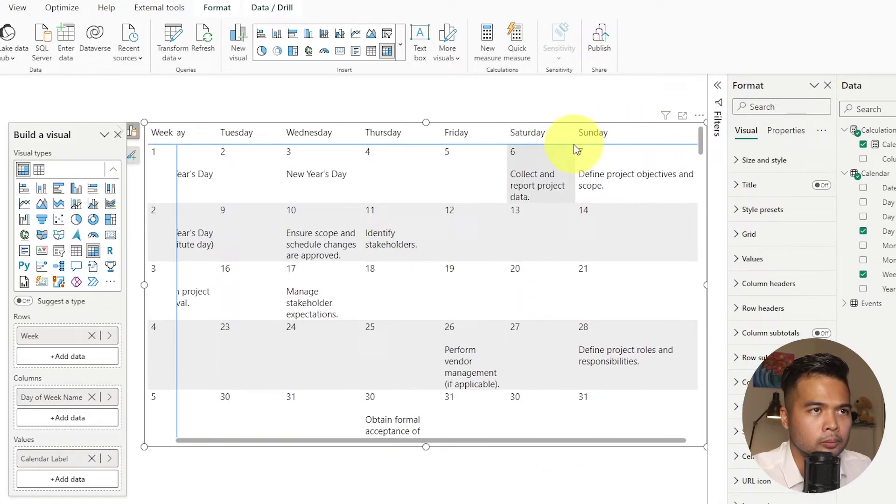
pyautogui.hscroll(1, 621, 413)
pyautogui.moveTo(692, 133); pyautogui.dragTo(652, 138)
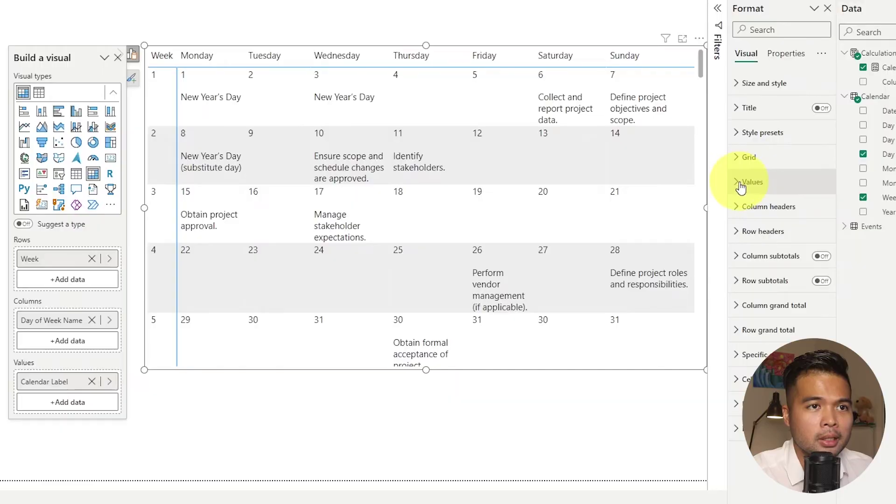
# Lower the matrix values font size from 10 to 8
pyautogui.click(753, 258)
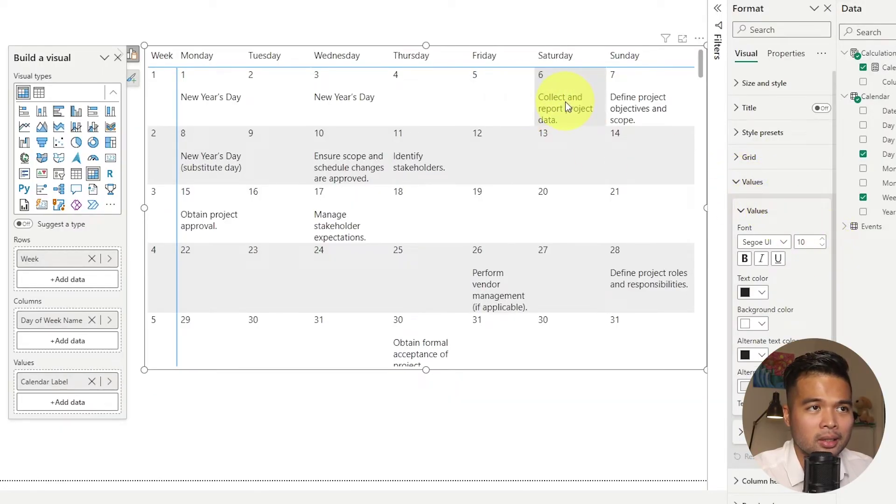
pyautogui.click(822, 246)
pyautogui.click(822, 246)
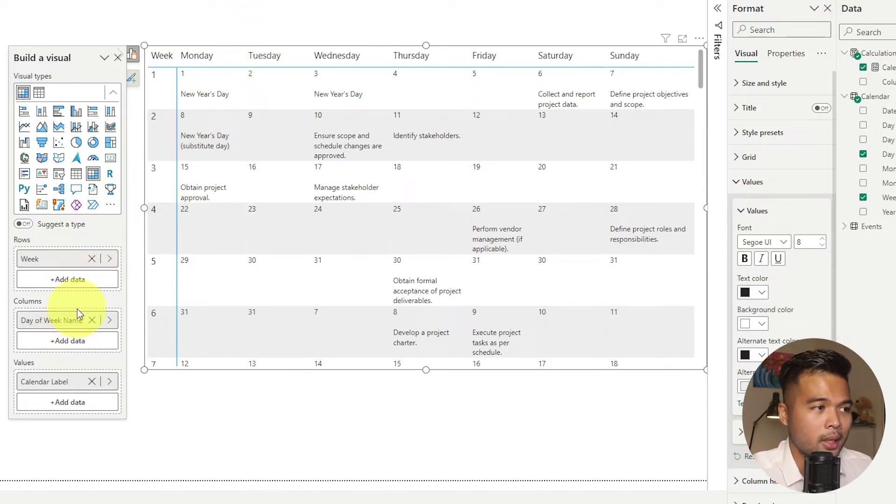
# Add Month to the matrix rows above Week and expand all months to their weeks
pyautogui.click(63, 280)
pyautogui.click(139, 333)
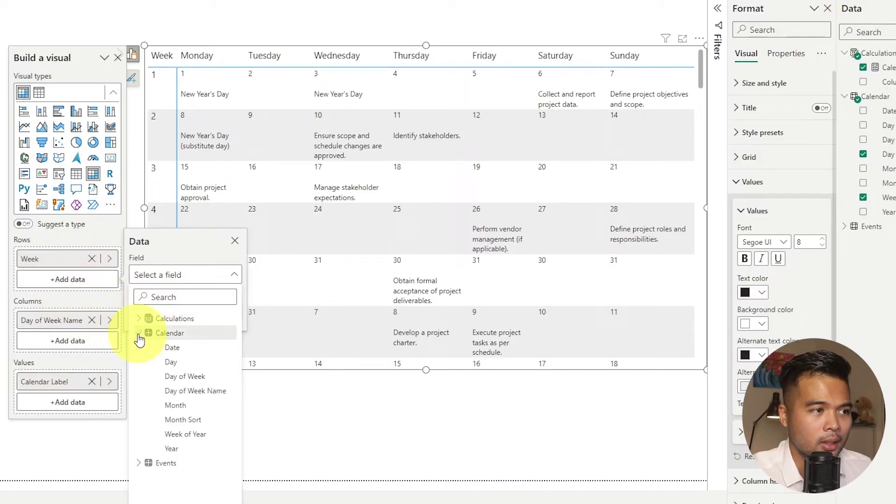
pyautogui.click(186, 406)
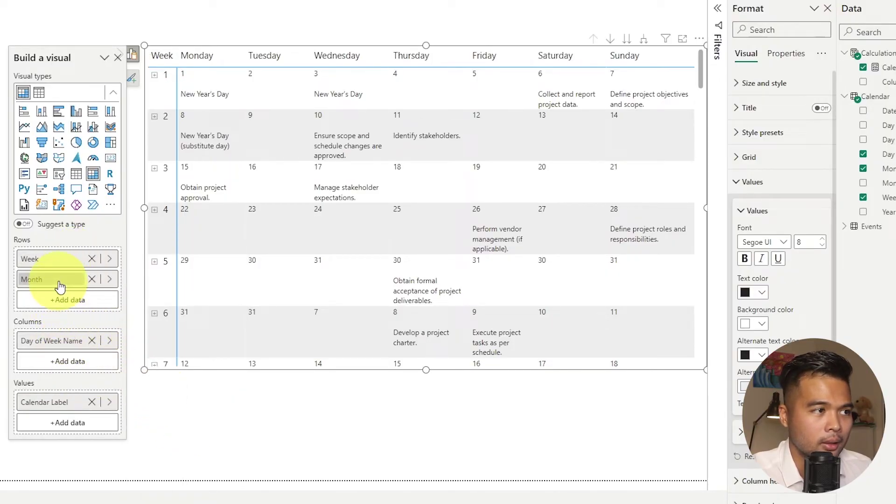
pyautogui.moveTo(57, 281); pyautogui.dragTo(66, 251)
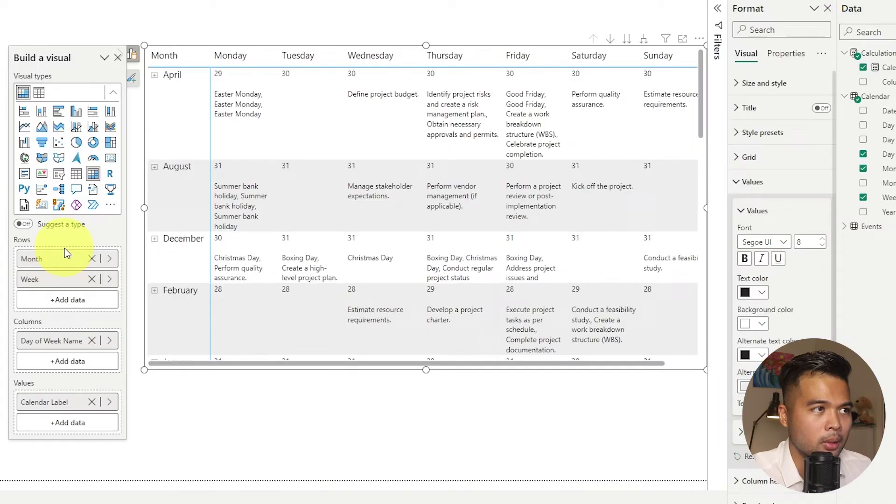
pyautogui.click(647, 39)
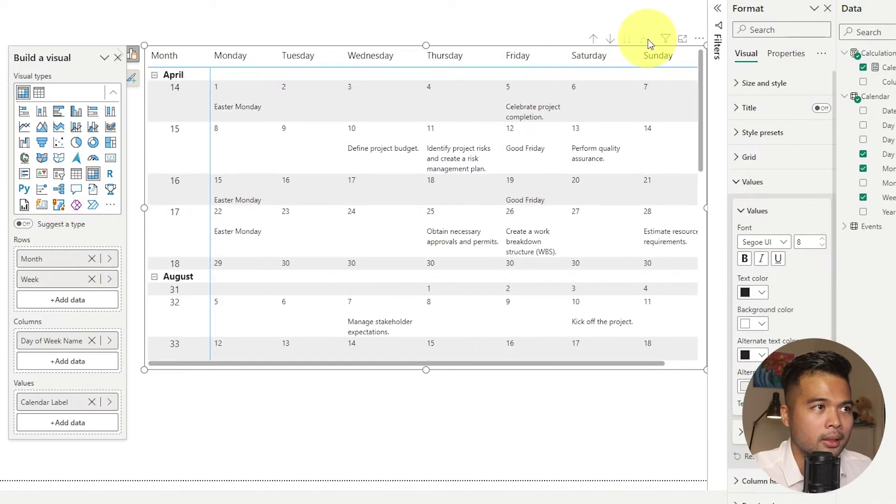
# Turn off Stepped layout so Month and Week show as separate columns, and narrow Month
pyautogui.click(779, 30)
pyautogui.write('stepp')
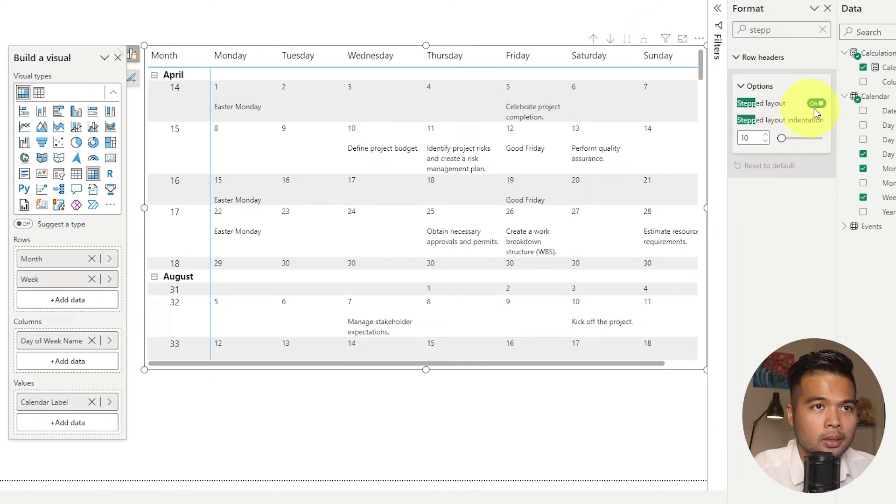
pyautogui.click(817, 104)
pyautogui.moveTo(210, 56); pyautogui.dragTo(196, 56)
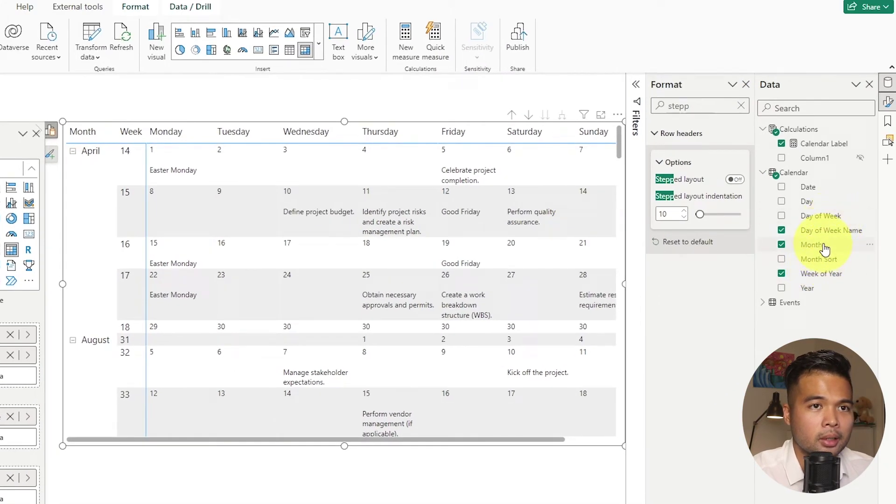
# Sort Month by the Month Sort column so months run from January, and narrow Sunday
pyautogui.click(825, 247)
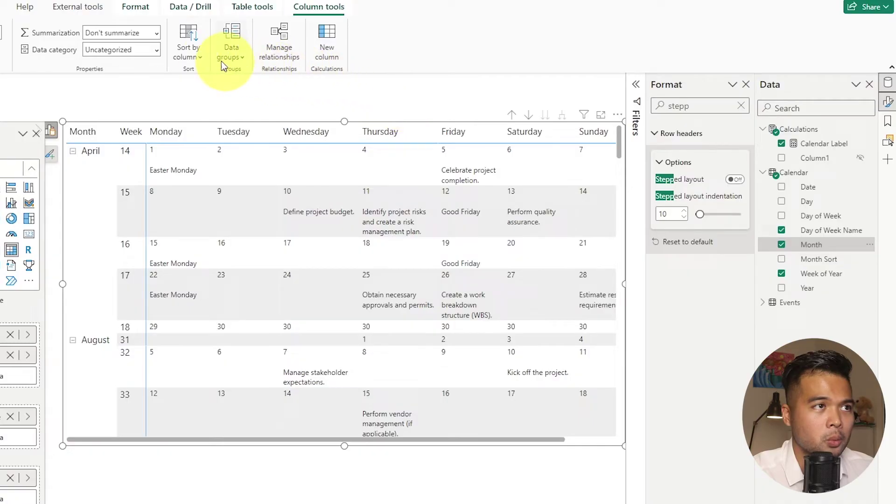
pyautogui.click(191, 50)
pyautogui.click(214, 171)
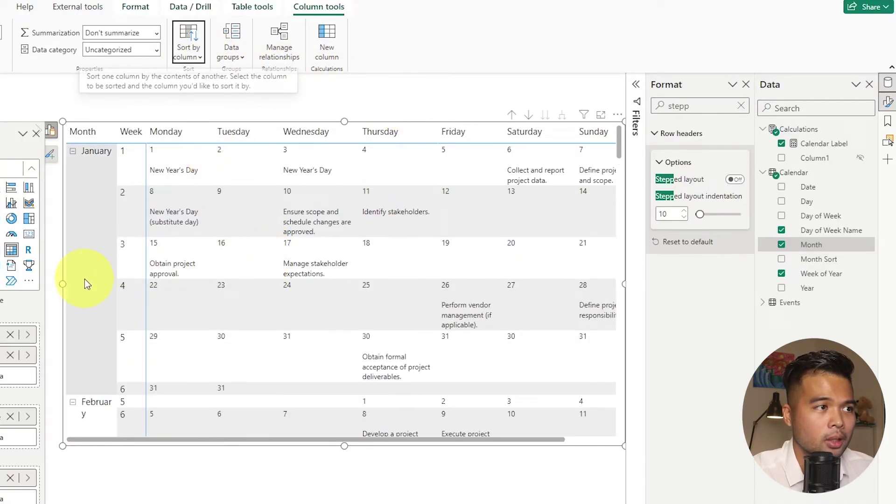
pyautogui.hscroll(3, 56, 280)
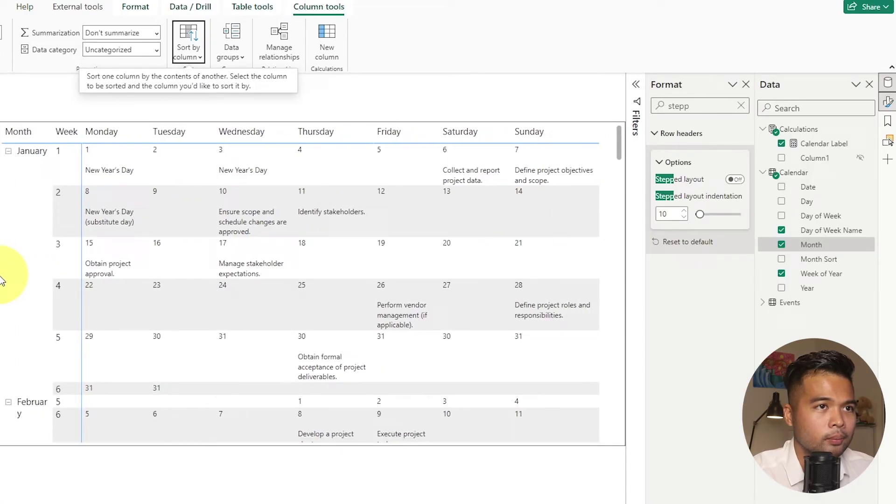
pyautogui.click(595, 142)
pyautogui.moveTo(598, 140); pyautogui.dragTo(589, 136)
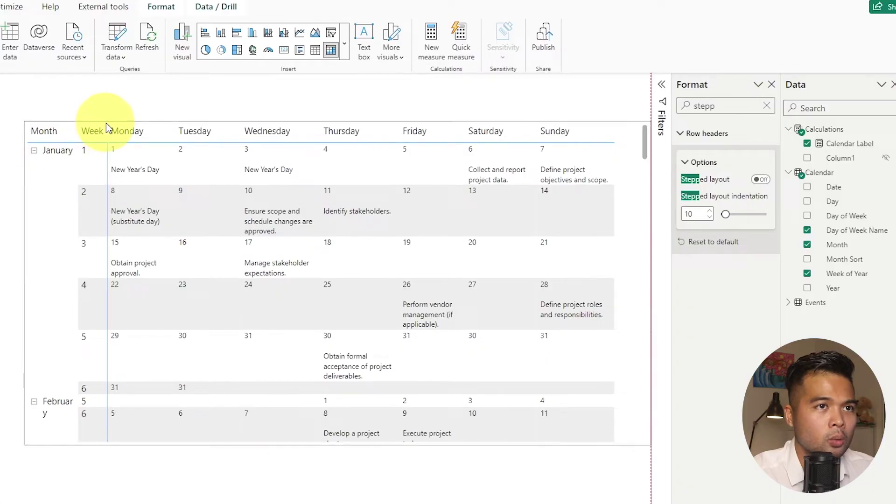
# Turn off Auto-size width under Column headers so the calendar matrix keeps fixed weekday column widths
pyautogui.click(768, 107)
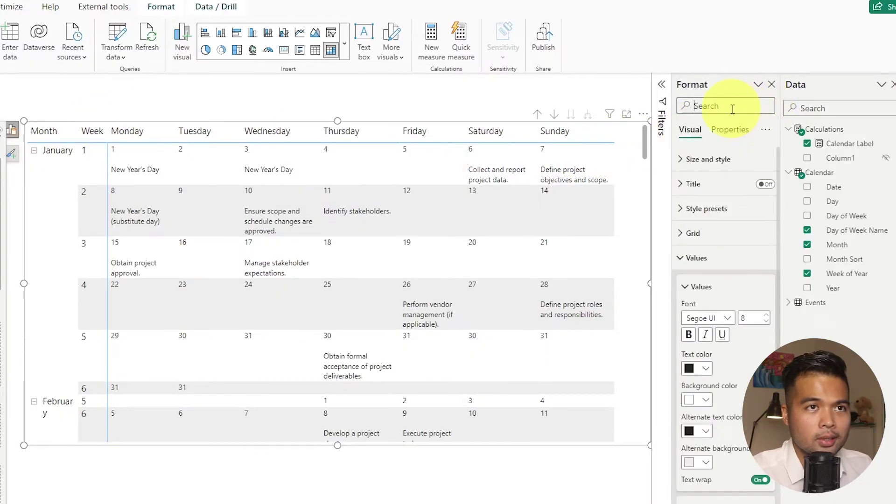
pyautogui.write('auto')
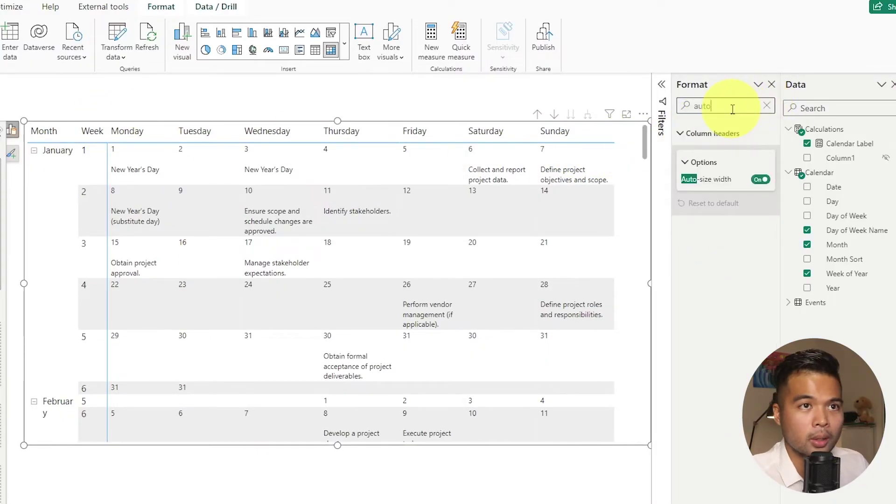
pyautogui.click(760, 180)
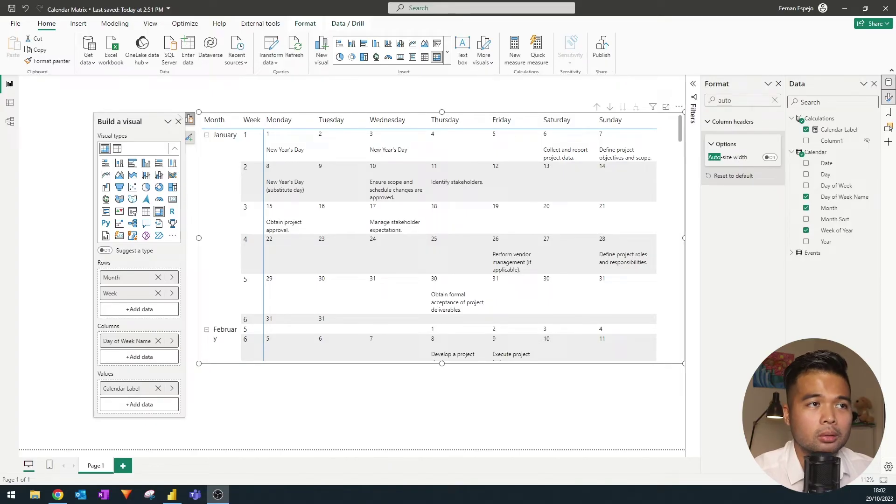
pyautogui.click(496, 394)
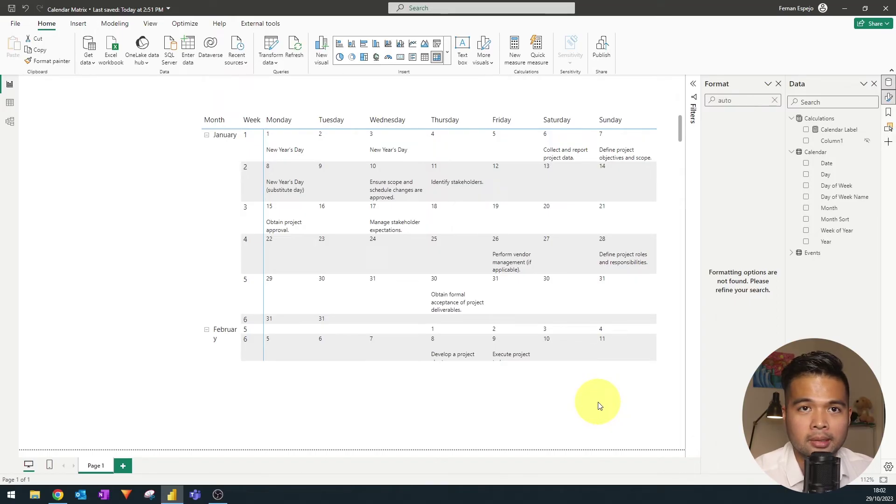
pyautogui.click(671, 293)
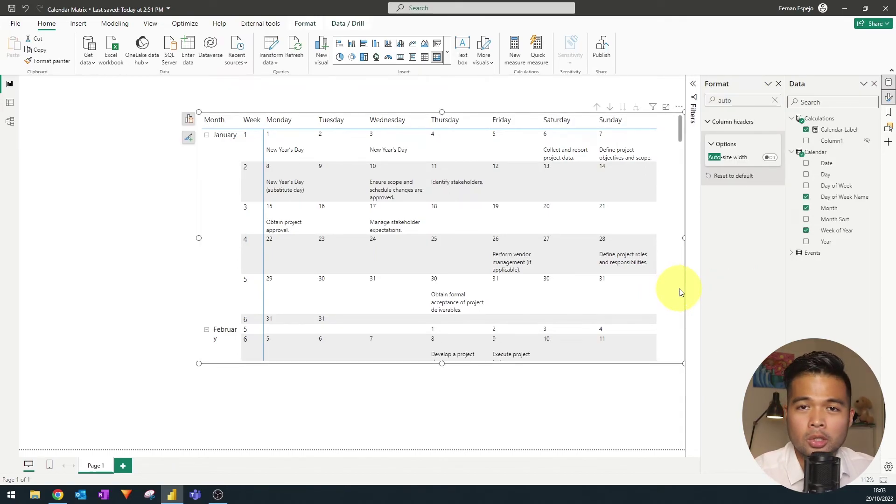
# Enable 'Show items with no data' for both the Week and Day of Week Name fields
pyautogui.click(189, 119)
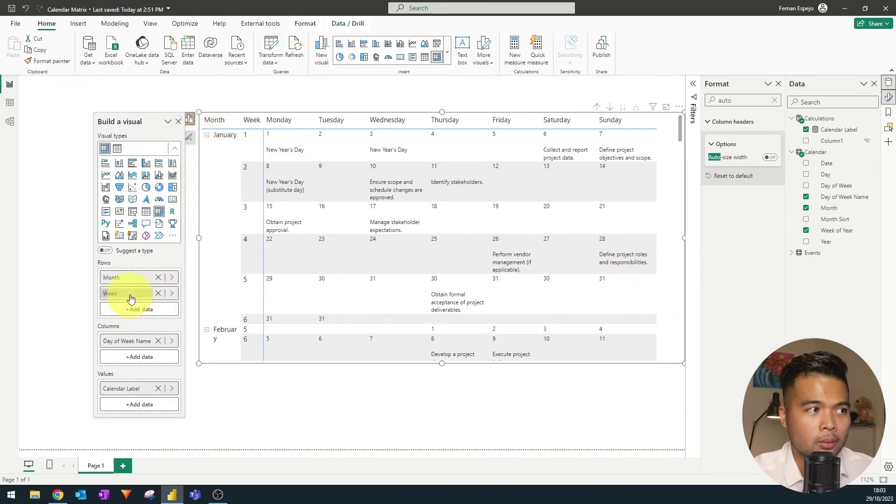
pyautogui.rightClick(131, 296)
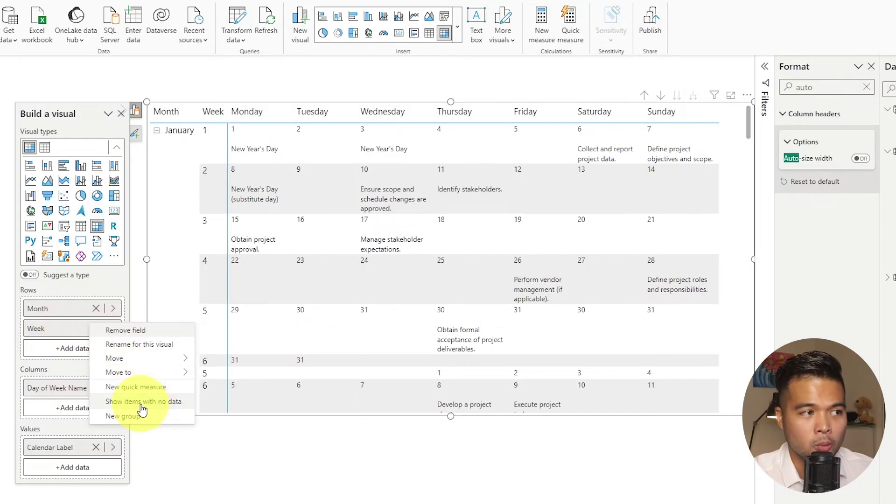
pyautogui.click(141, 405)
pyautogui.rightClick(60, 393)
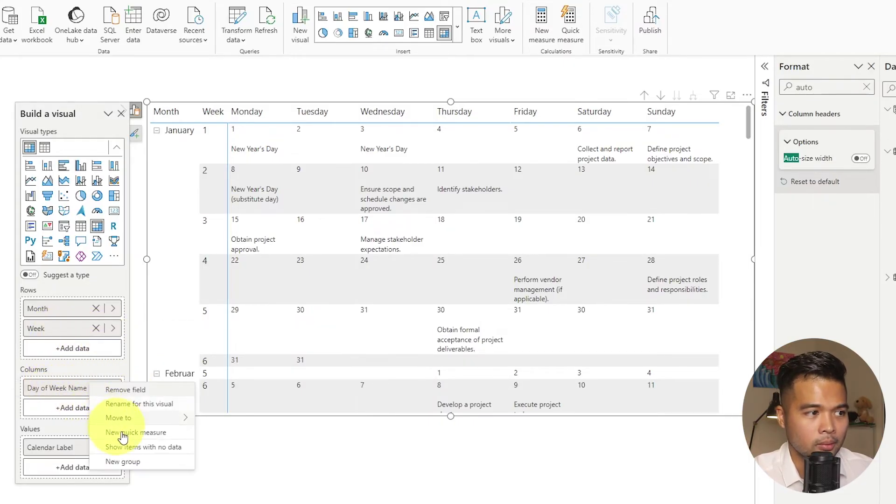
pyautogui.click(129, 447)
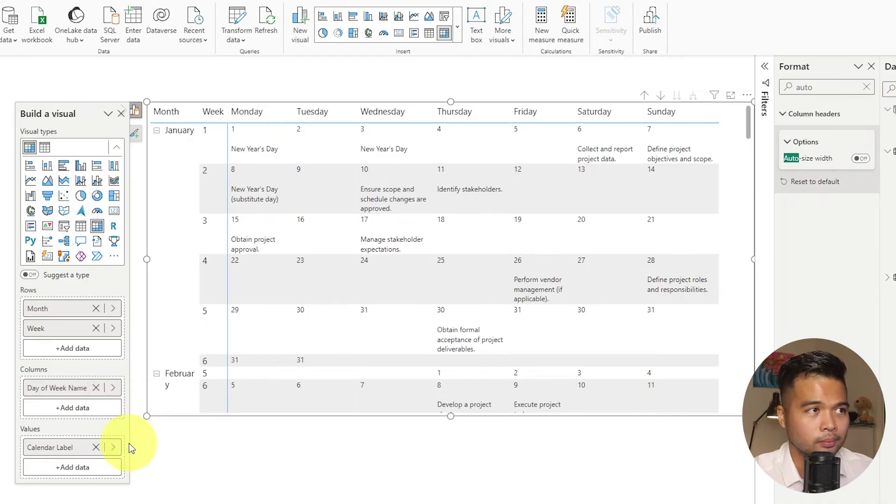
pyautogui.click(450, 88)
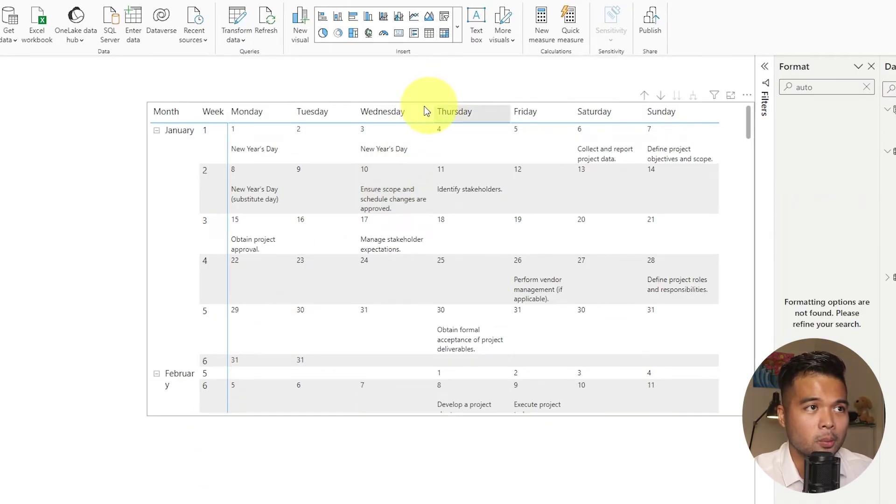
pyautogui.click(423, 117)
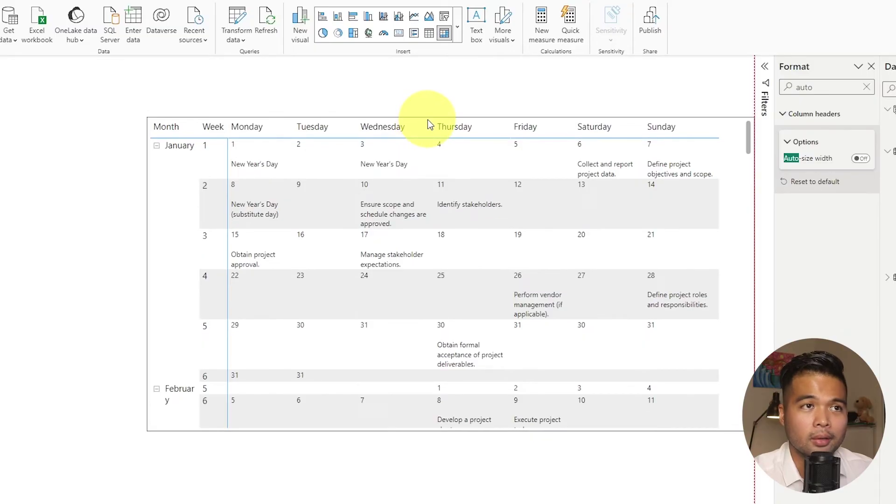
pyautogui.click(450, 102)
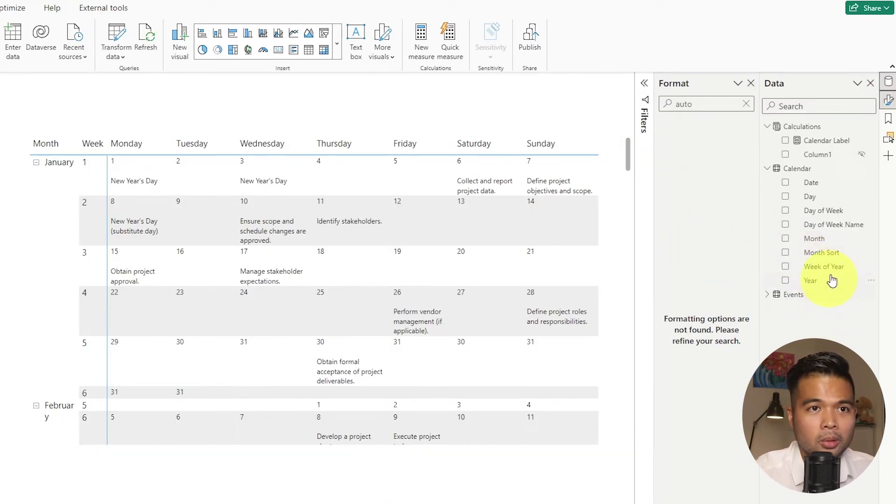
# Create a slicer from the Year field as a narrow strip at the left of the page
pyautogui.moveTo(812, 283); pyautogui.dragTo(0, 164)
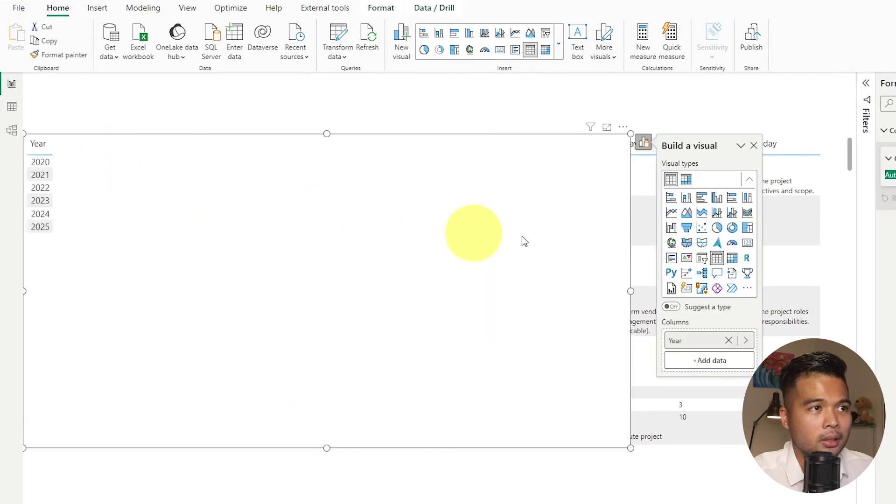
pyautogui.moveTo(631, 291); pyautogui.dragTo(85, 297)
pyautogui.click(148, 258)
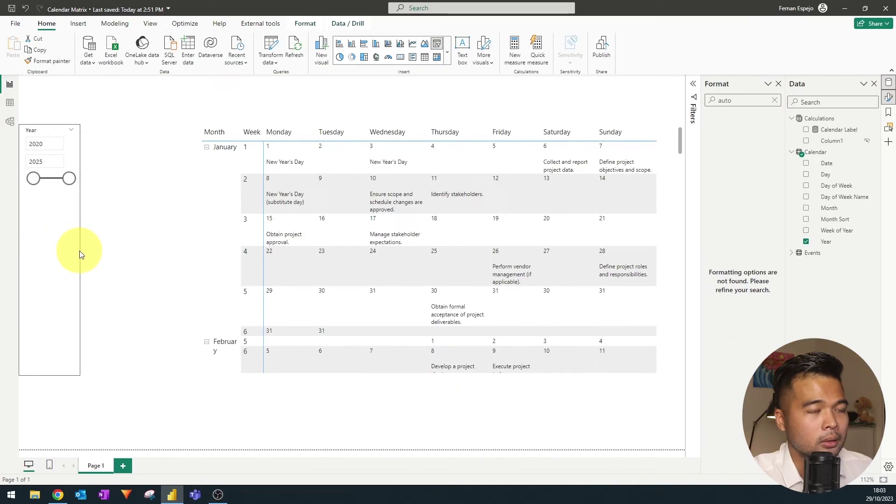
pyautogui.click(775, 100)
pyautogui.click(728, 180)
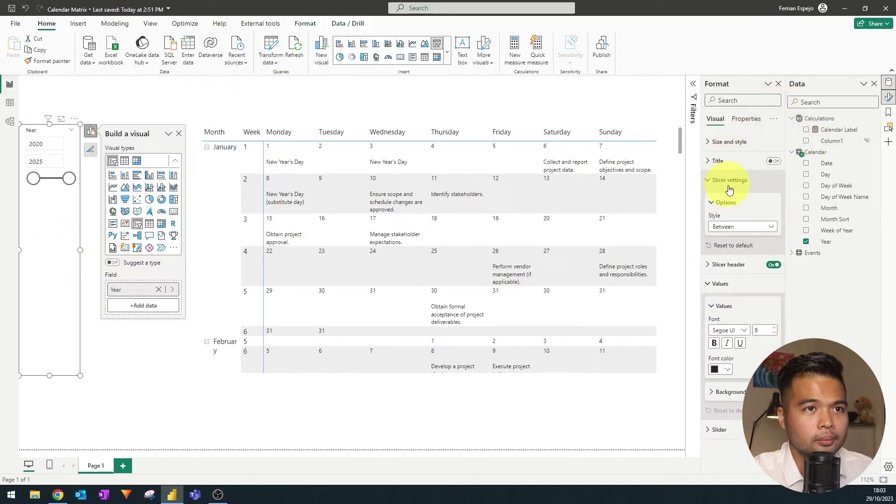
pyautogui.click(736, 227)
pyautogui.click(732, 248)
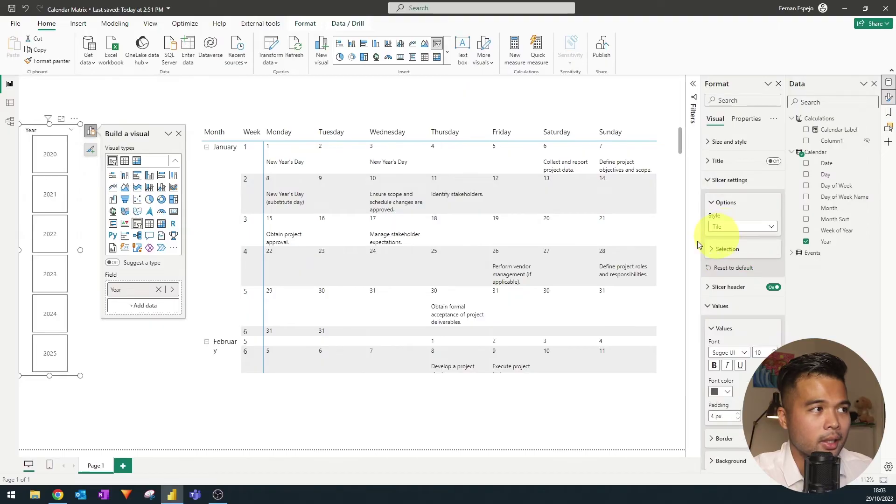
pyautogui.moveTo(50, 374); pyautogui.dragTo(60, 206)
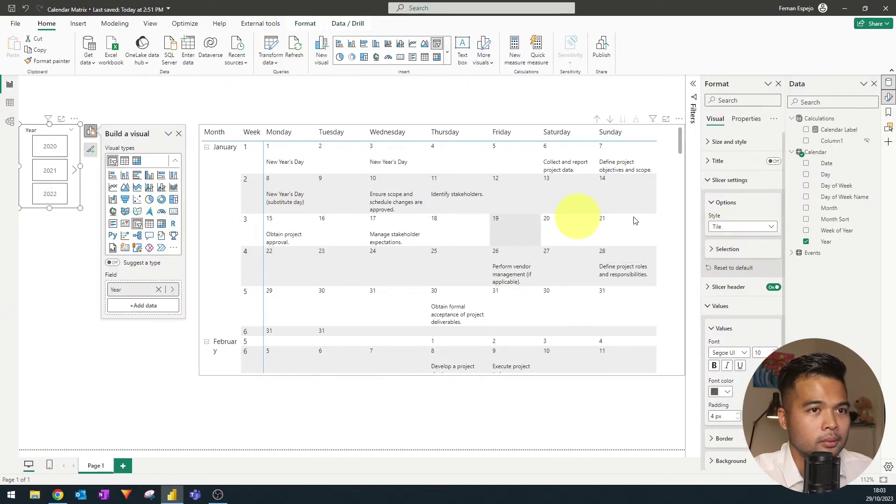
# Make the Year slicer a checkbox list showing 2020–2025 and select 2024
pyautogui.click(725, 232)
pyautogui.click(728, 248)
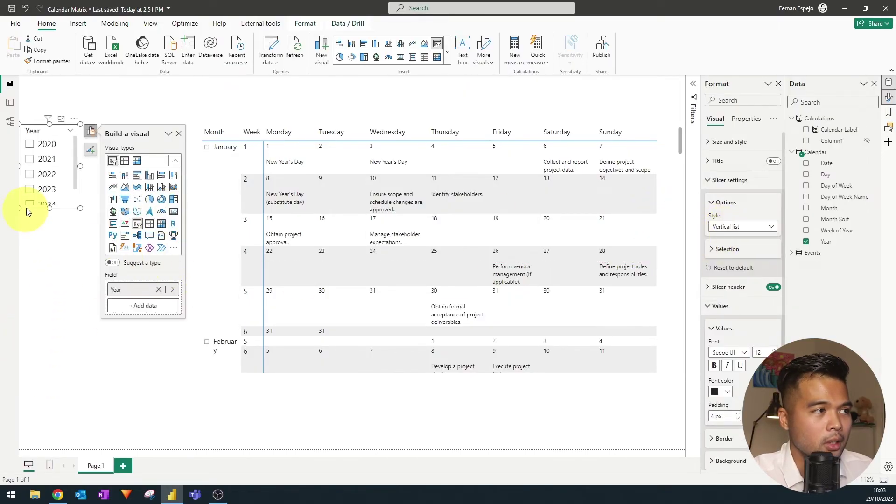
pyautogui.moveTo(52, 211); pyautogui.dragTo(52, 239)
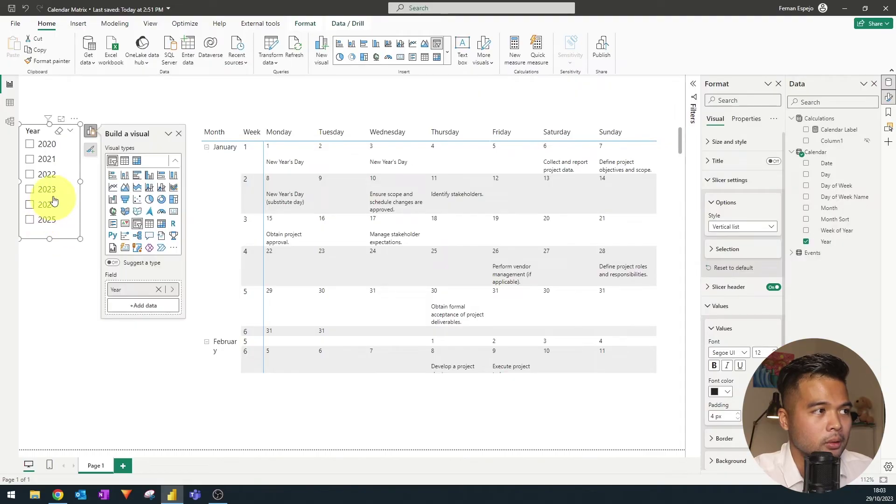
pyautogui.click(50, 191)
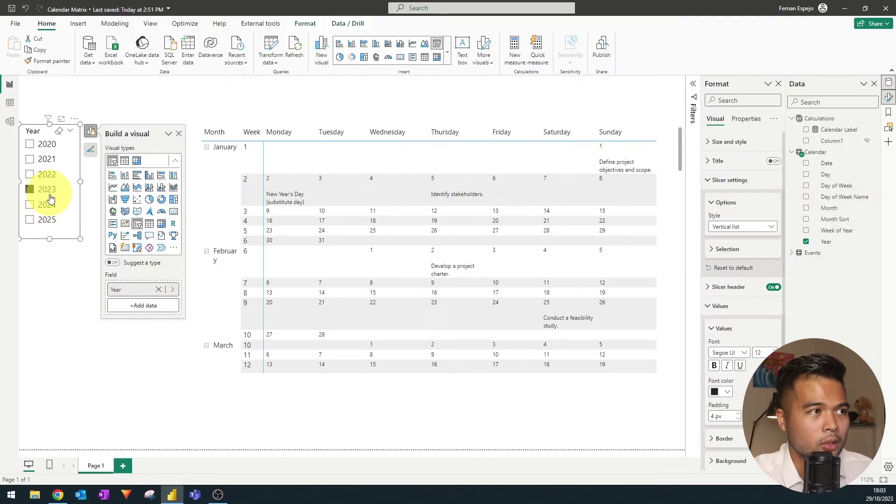
pyautogui.click(50, 220)
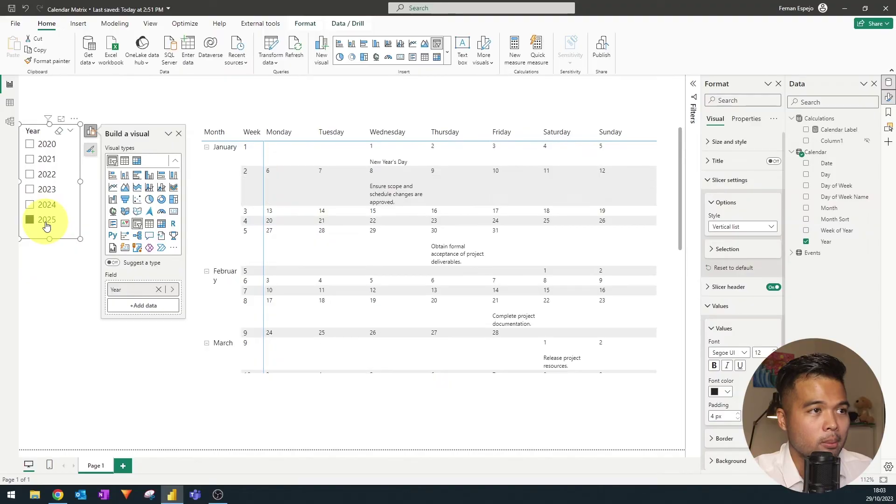
pyautogui.click(50, 207)
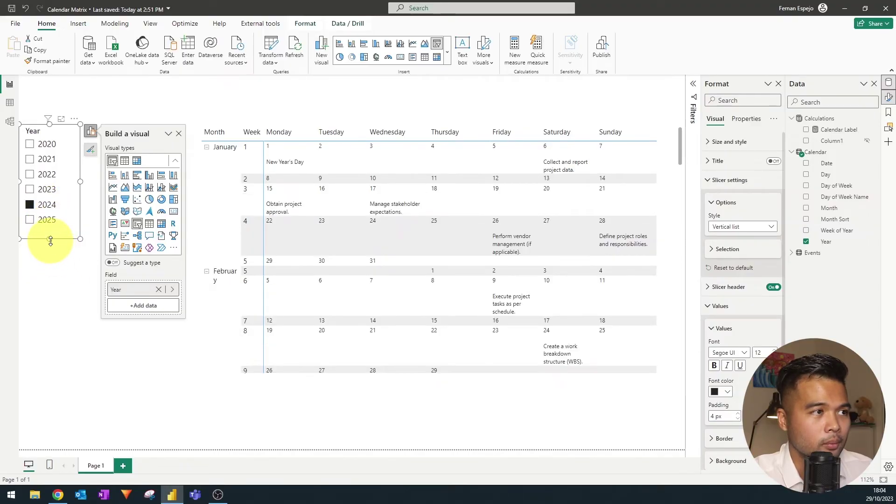
pyautogui.moveTo(51, 241); pyautogui.dragTo(65, 366)
# Paste a duplicate of the Year slicer and clear the copy's year selection
pyautogui.hotkey('ctrl', 'c')
pyautogui.hotkey('ctrl', 'v')
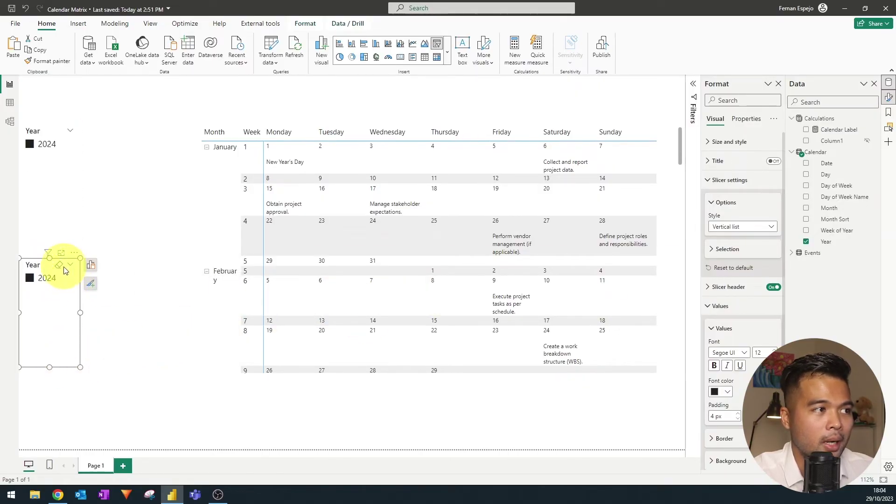
pyautogui.click(59, 266)
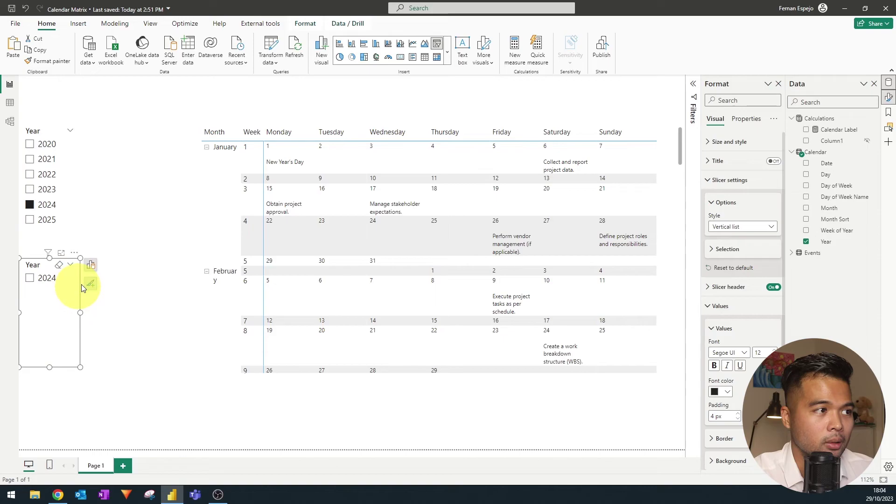
pyautogui.click(91, 264)
pyautogui.click(173, 423)
pyautogui.click(206, 420)
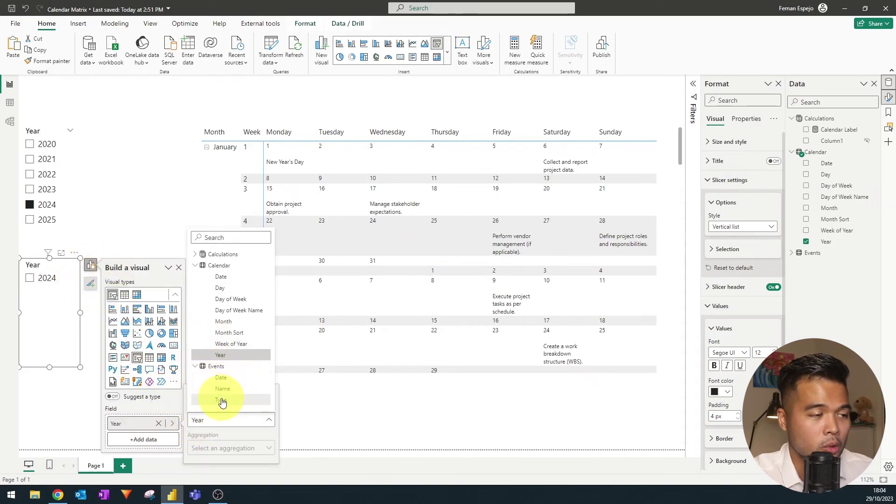
# Switch the copied slicer's field to Events Type, widen it, and tick Bank Holiday
pyautogui.click(221, 400)
pyautogui.moveTo(82, 313); pyautogui.dragTo(109, 312)
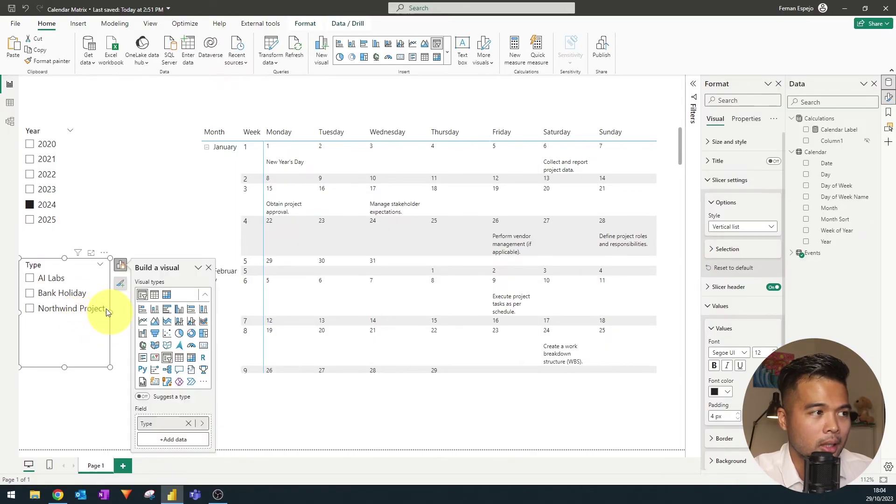
pyautogui.click(76, 296)
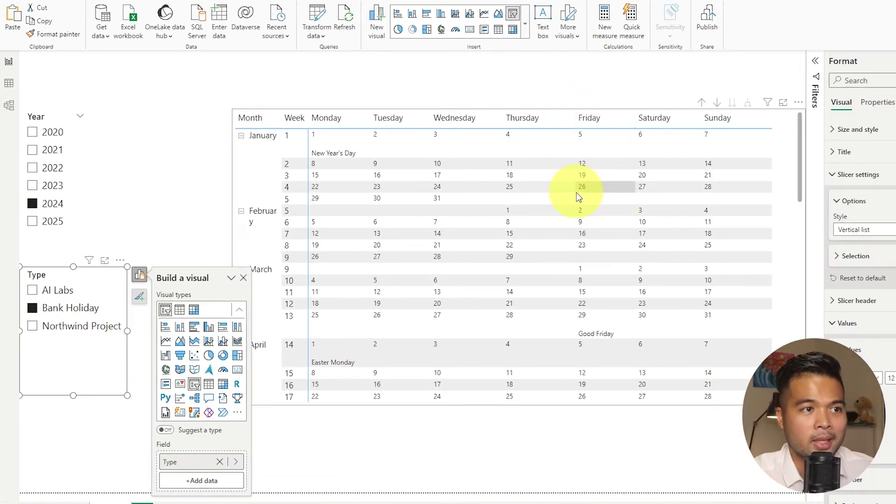
pyautogui.scroll(-6, 594, 240)
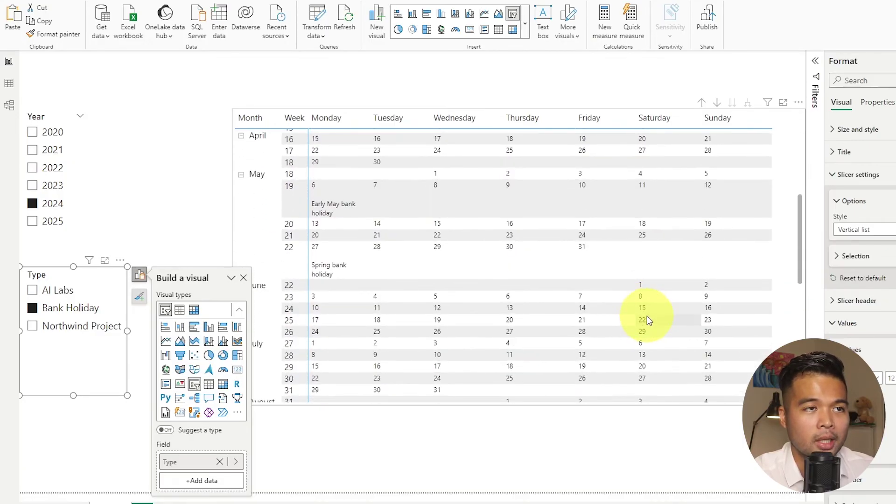
pyautogui.scroll(6, 648, 320)
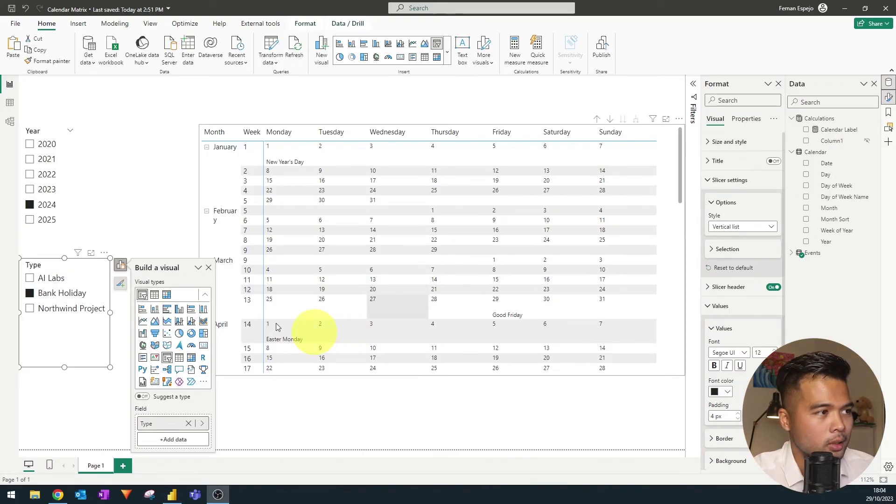
# Clear the Bank Holiday filter and start a new measure in the Calculations table
pyautogui.click(29, 293)
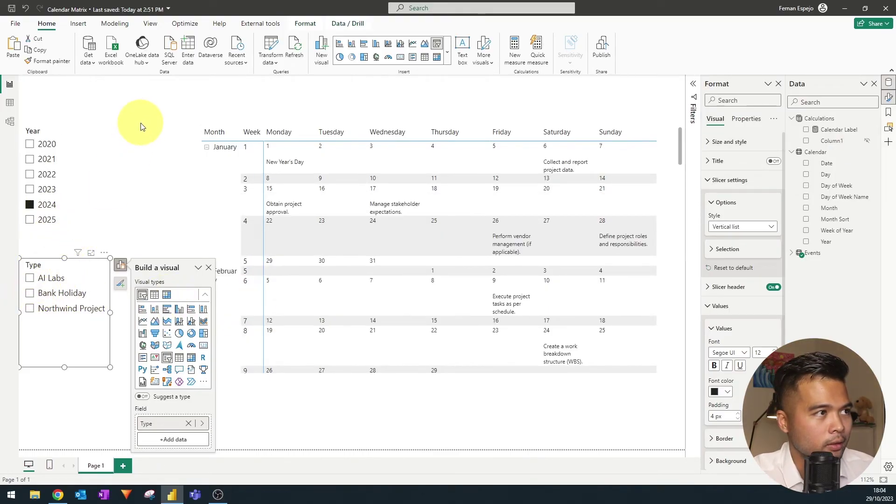
pyautogui.click(338, 121)
pyautogui.rightClick(824, 118)
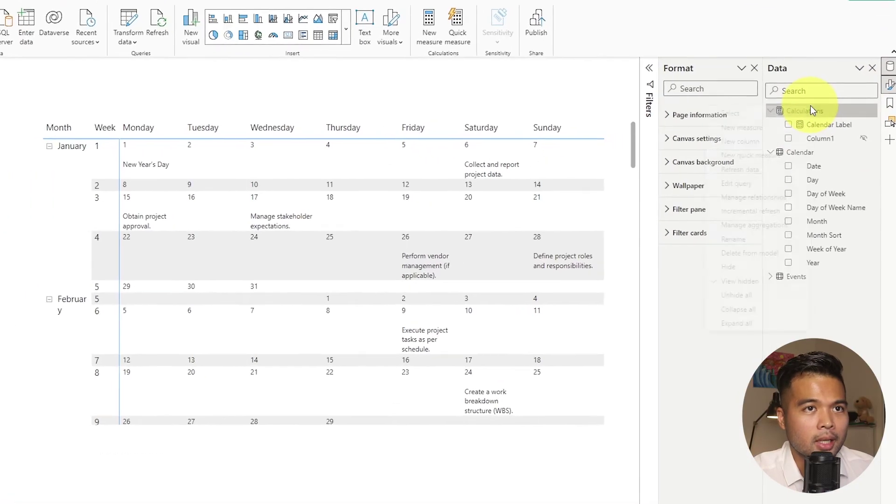
pyautogui.click(796, 117)
pyautogui.rightClick(805, 114)
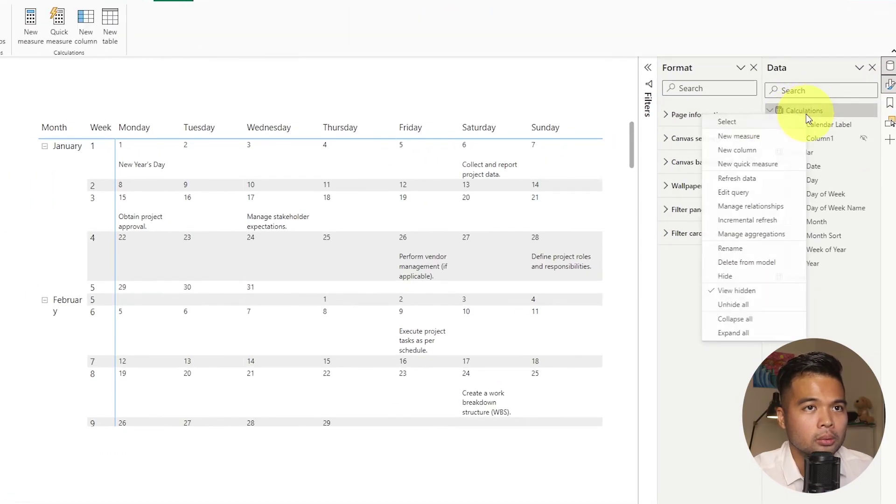
pyautogui.press('Escape')
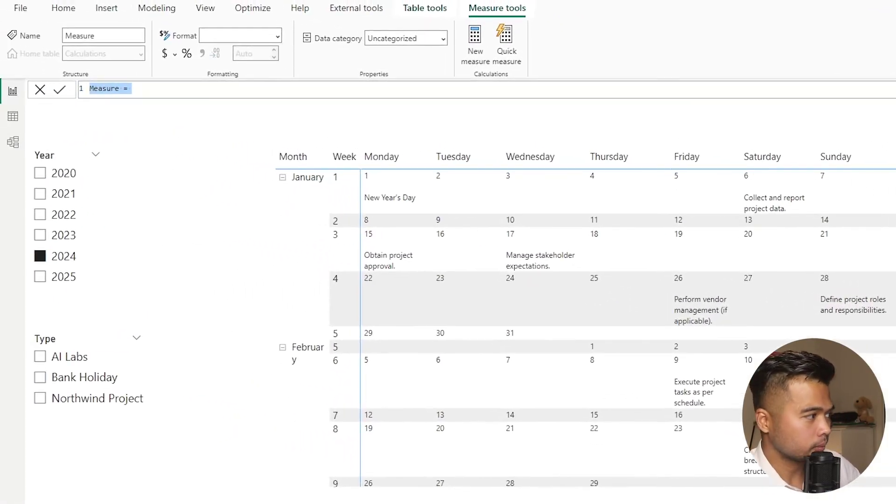
# Begin the measure as Day Colour = SWITCH(MAX(Events[Type]), ...)
pyautogui.write('Day Colour')
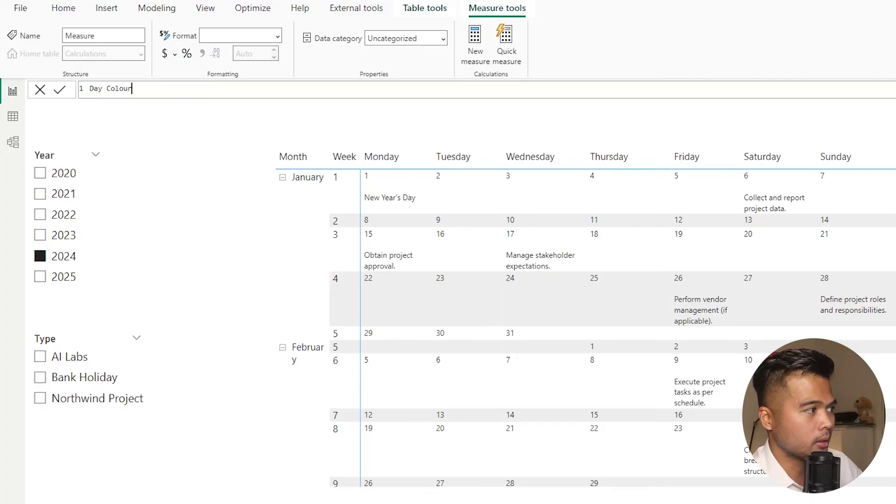
pyautogui.write(' = SWITCH(')
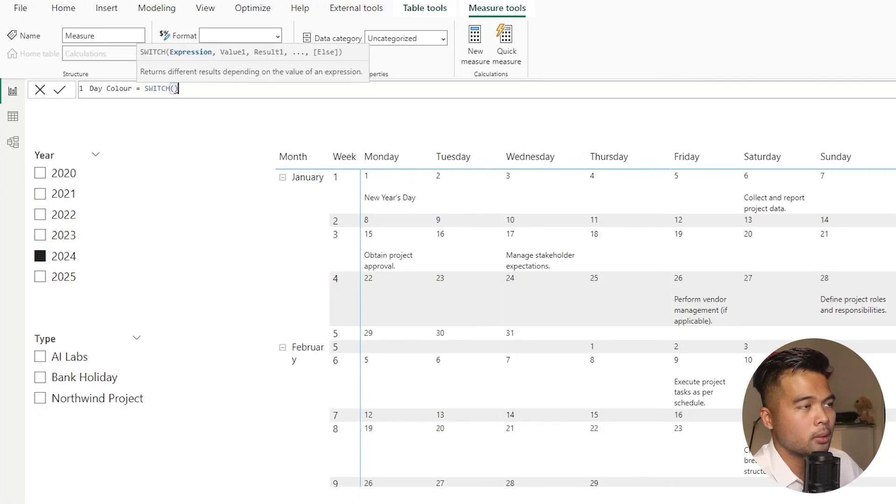
pyautogui.hotkey('shift', 'Return')
pyautogui.write('MAX(Event')
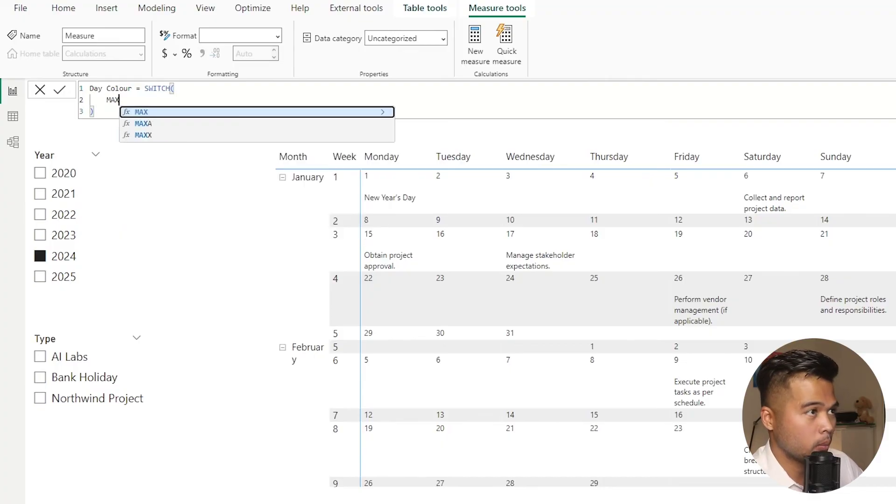
pyautogui.press('Down')
pyautogui.press('Down')
pyautogui.press('Down')
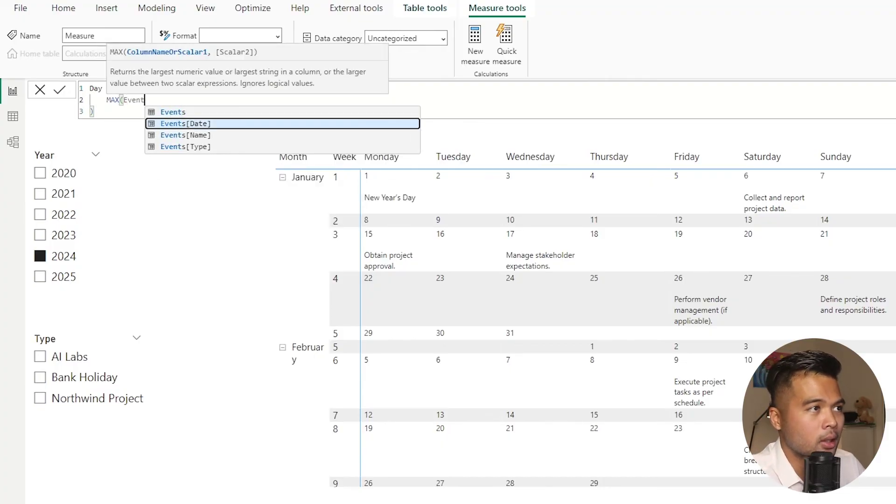
pyautogui.press('Tab')
pyautogui.write(')')
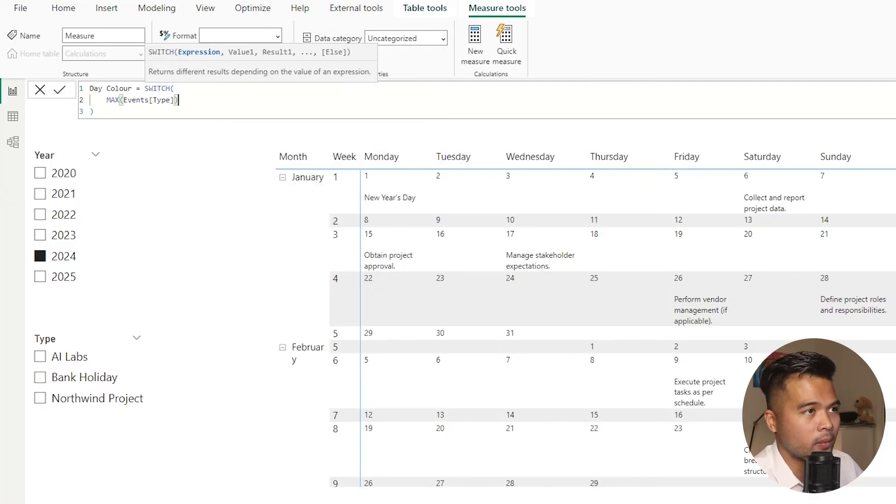
pyautogui.hotkey('shift', 'Return')
pyautogui.write(',')
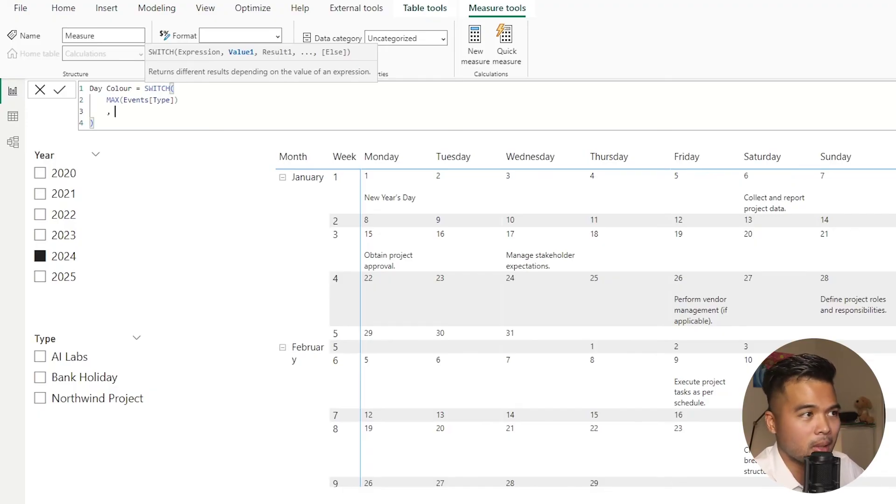
# Map Bank Holiday to Grey, Northwind Project to Green, AI Labs to Orange, default White, and commit
pyautogui.write('"Bank')
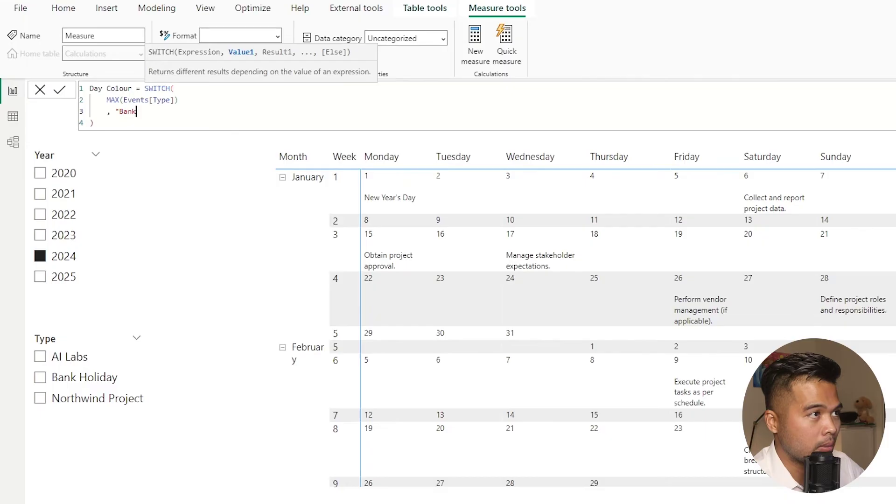
pyautogui.write(' Holiday')
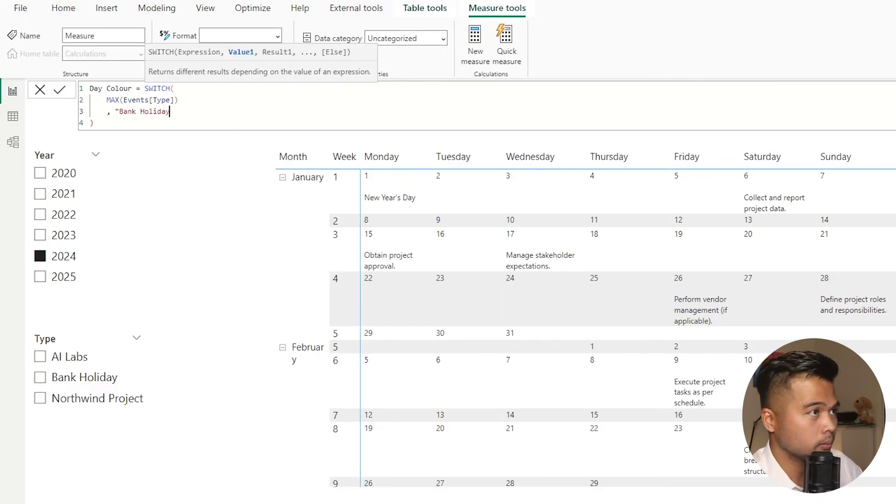
pyautogui.write('", "')
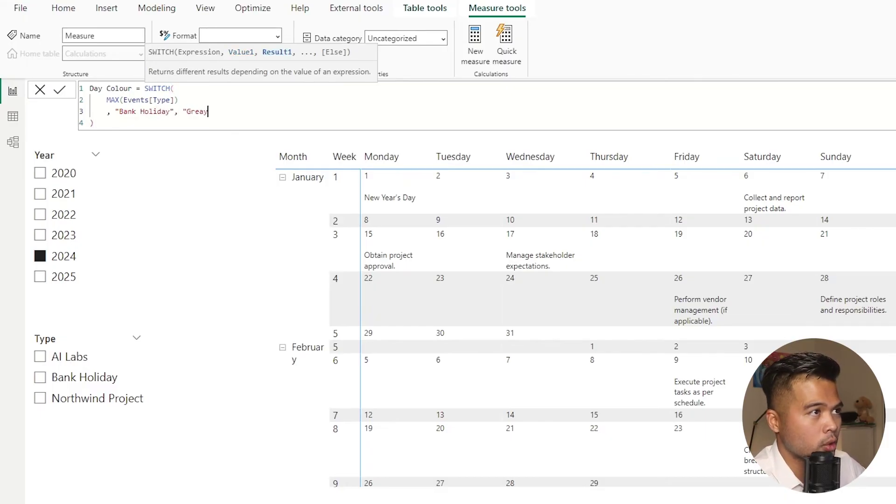
pyautogui.write('Grey"')
pyautogui.hotkey('shift', 'Return')
pyautogui.write(', "Northwind')
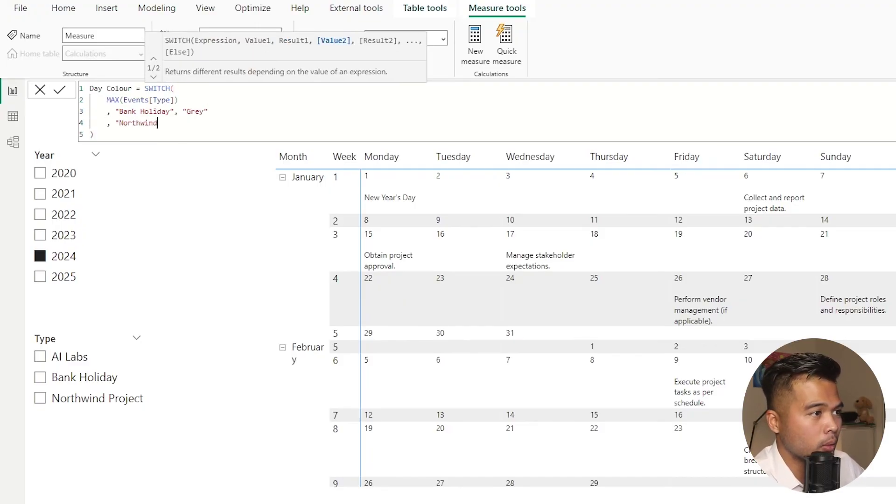
pyautogui.write(' Project", "Gr')
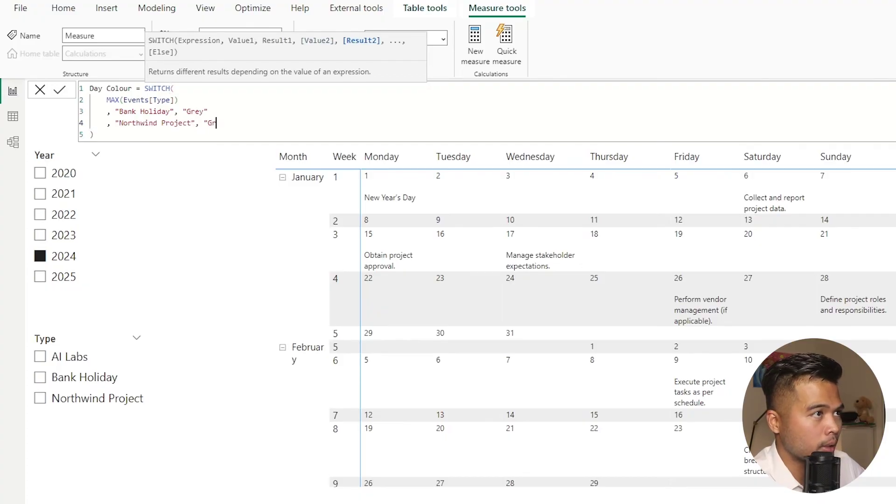
pyautogui.write('een"')
pyautogui.hotkey('shift', 'Return')
pyautogui.write(', ')
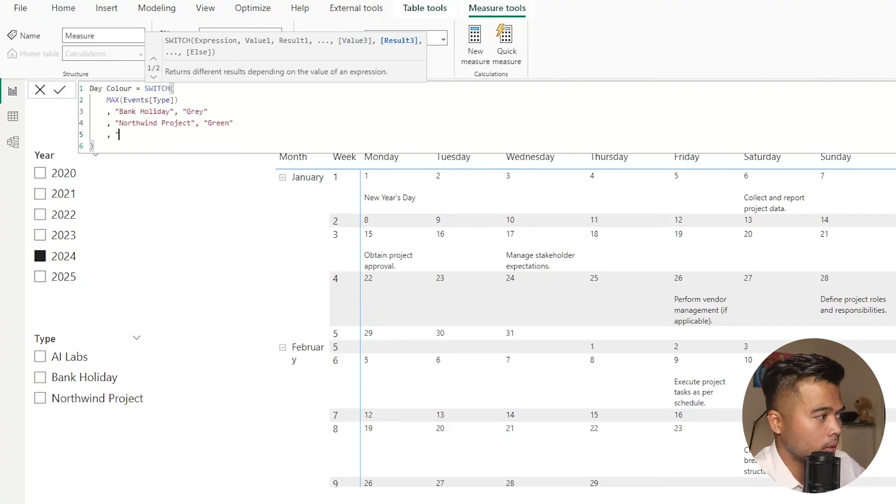
pyautogui.write('"AI Lab')
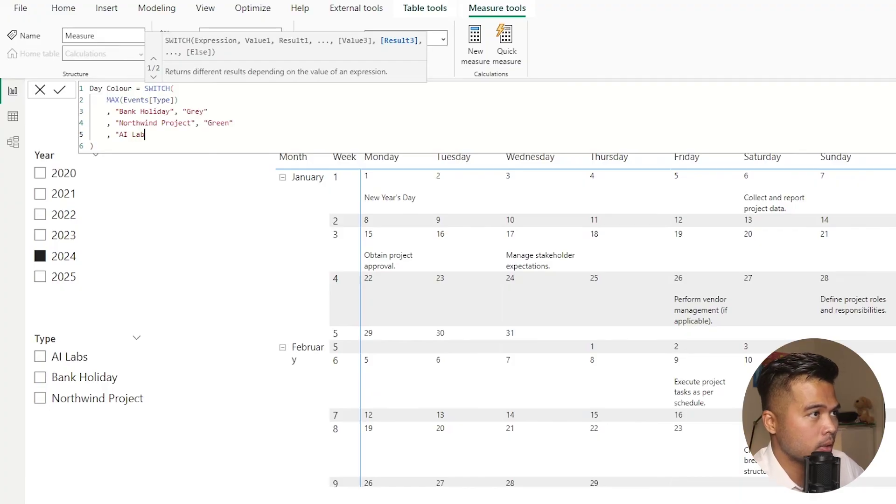
pyautogui.write('s", ')
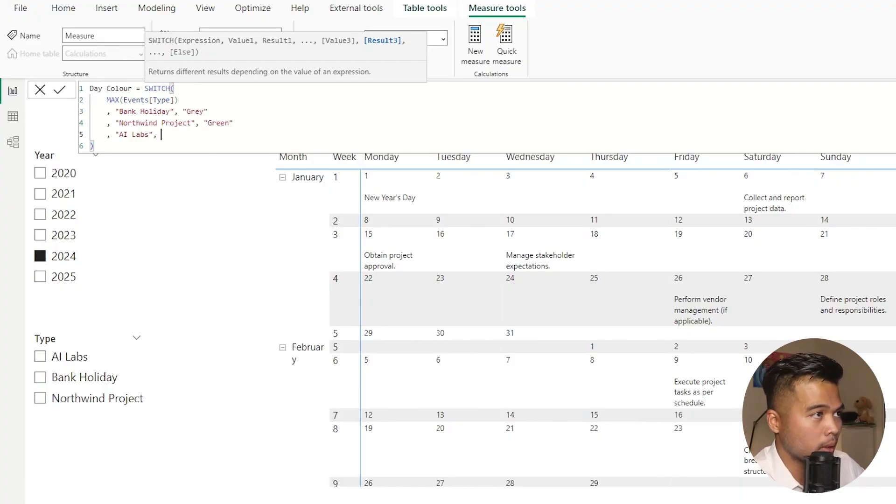
pyautogui.write('"Crange"')
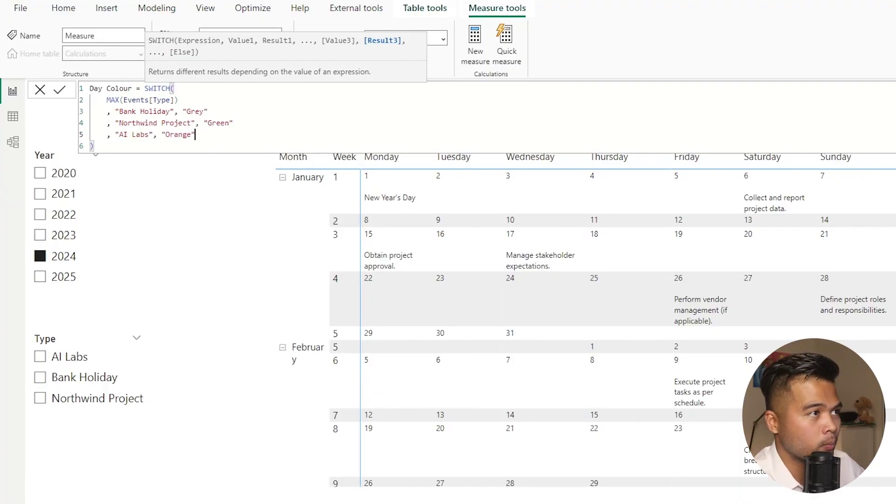
pyautogui.press('Return')
pyautogui.write(', "Whit')
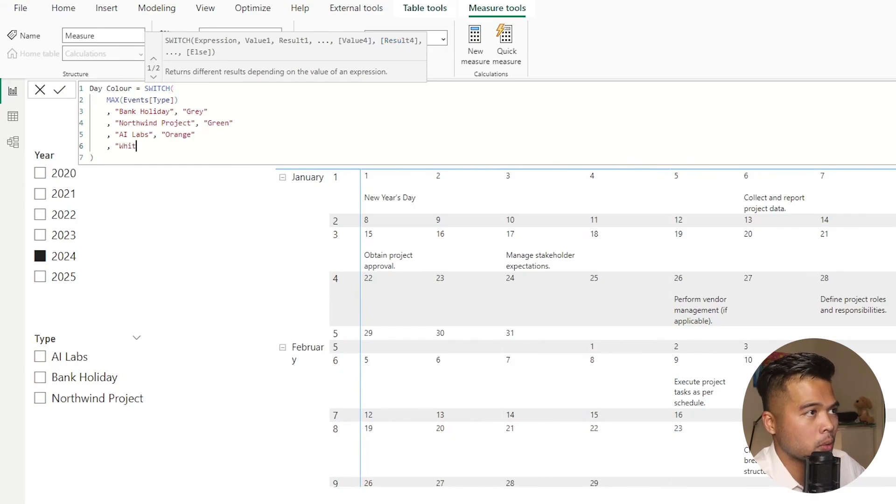
pyautogui.write('e"')
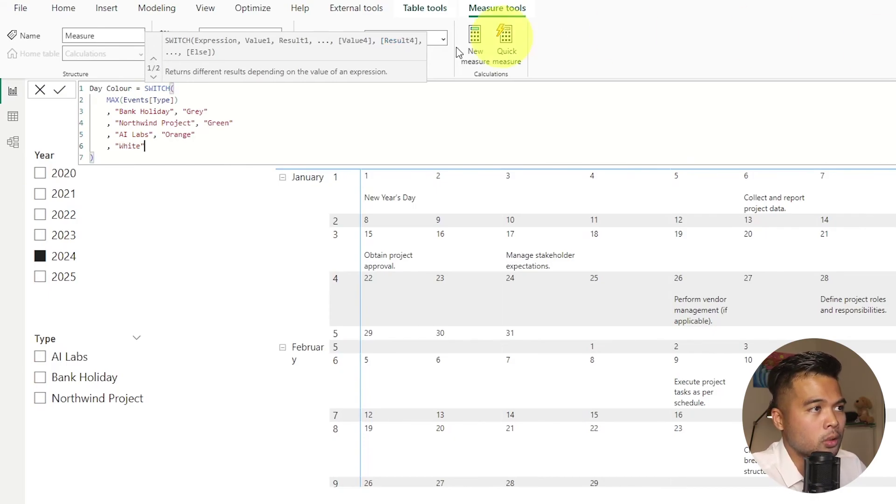
pyautogui.press('Return')
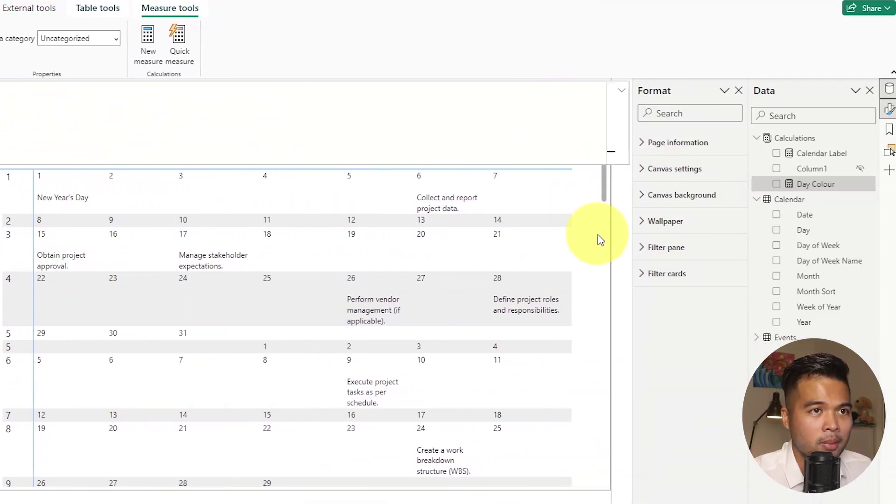
# Turn on Background color under Cell elements for the calendar matrix
pyautogui.scroll(-5, 603, 238)
pyautogui.click(604, 237)
pyautogui.scroll(5, 604, 216)
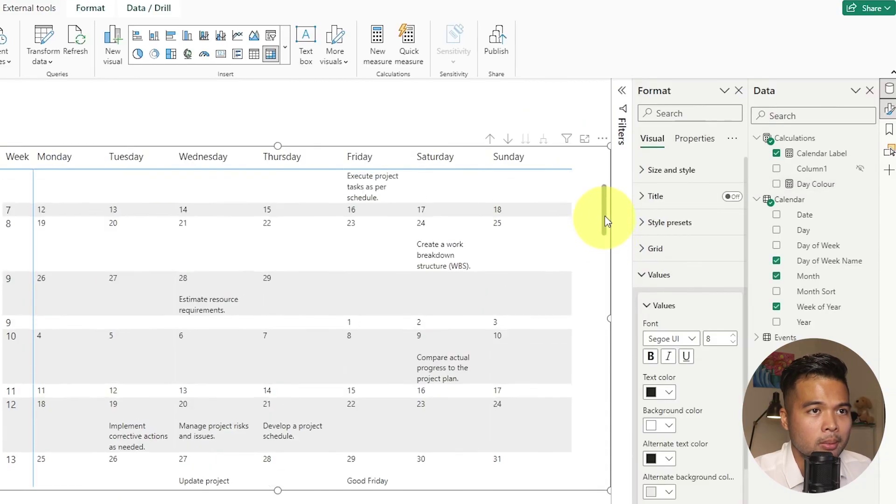
pyautogui.click(677, 277)
pyautogui.click(672, 484)
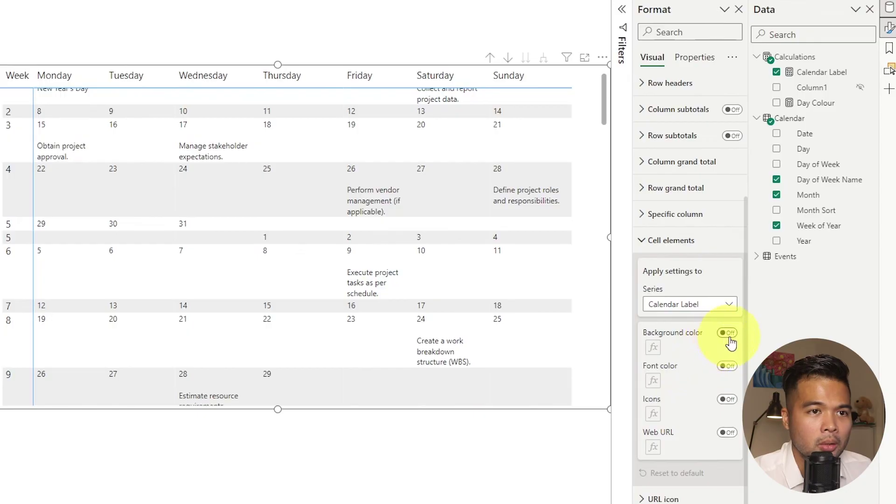
pyautogui.click(727, 333)
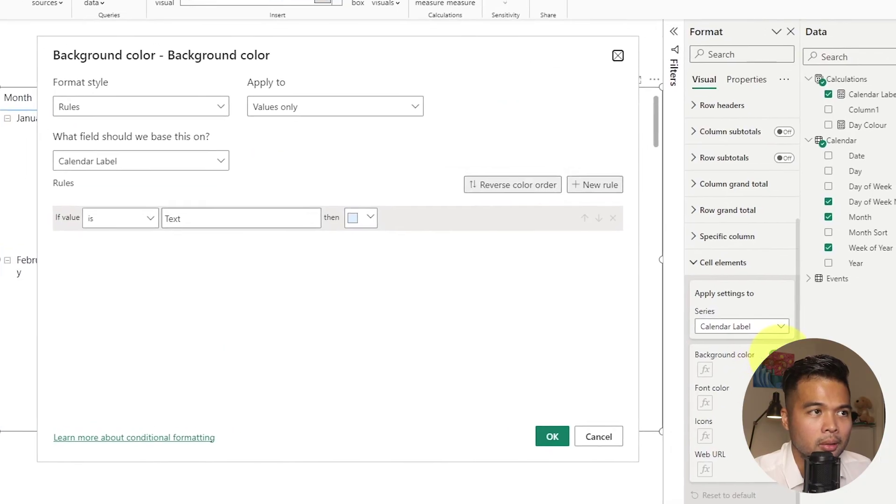
# Set the background colour to Field value format style using the Day Colour measure
pyautogui.click(274, 145)
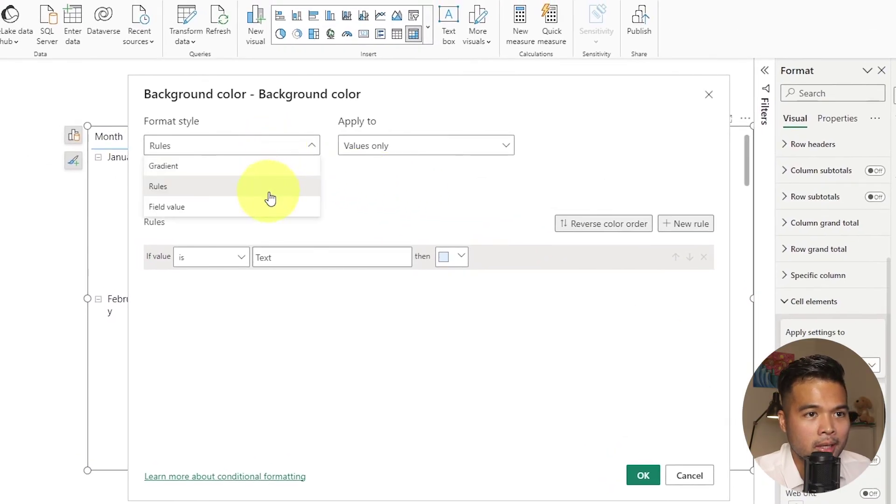
pyautogui.click(257, 207)
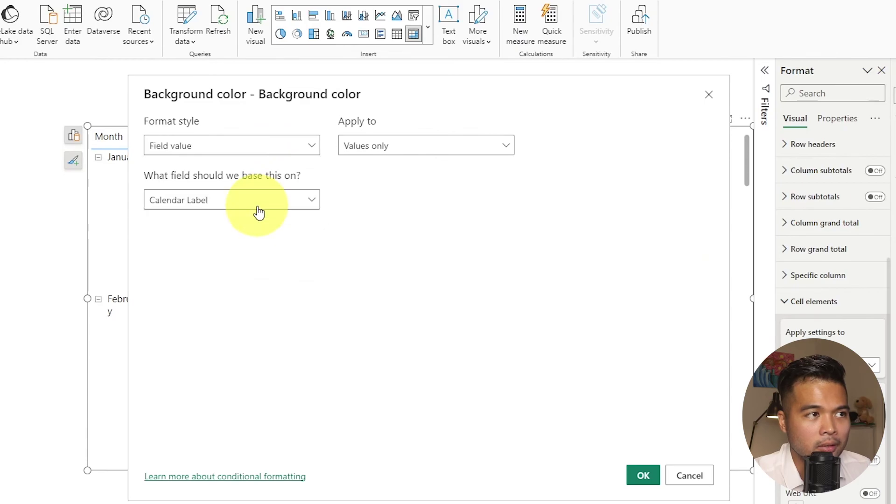
pyautogui.click(225, 192)
pyautogui.click(154, 245)
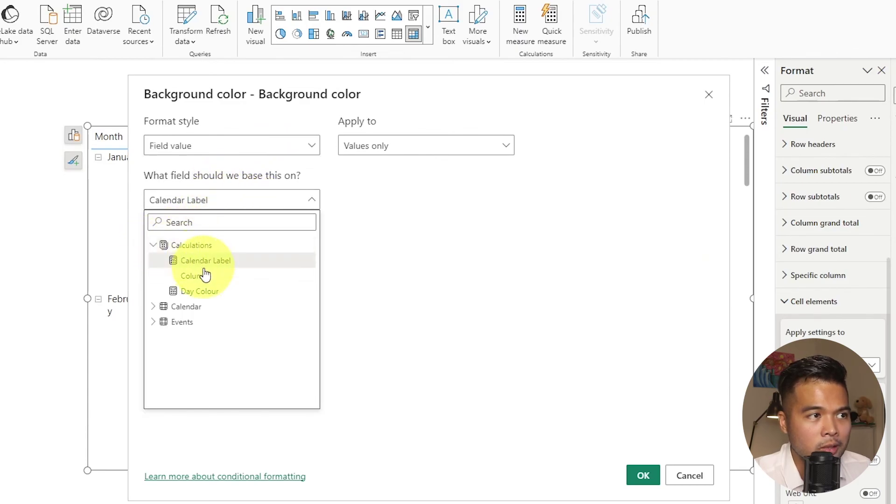
pyautogui.click(210, 295)
pyautogui.click(639, 475)
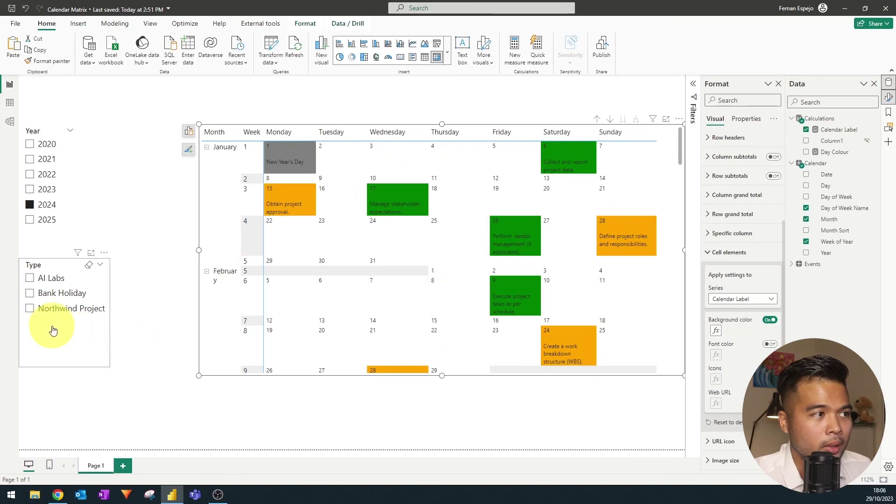
pyautogui.scroll(-10, 464, 294)
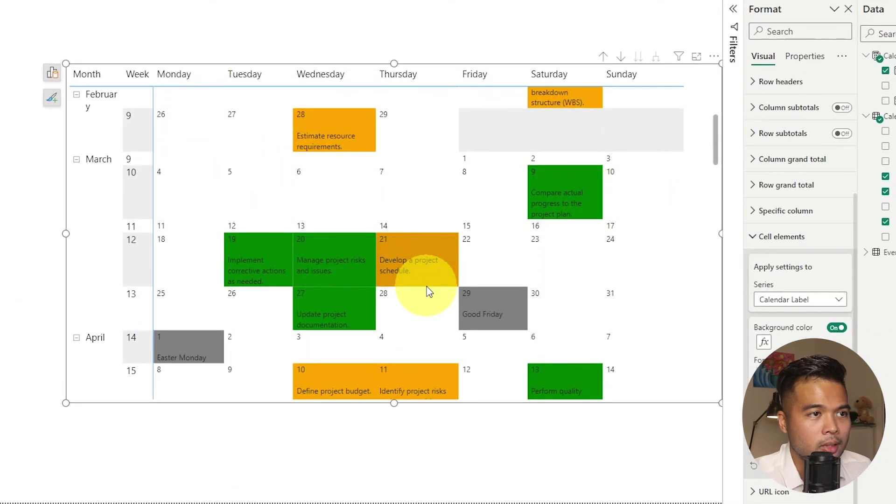
pyautogui.scroll(-8, 423, 301)
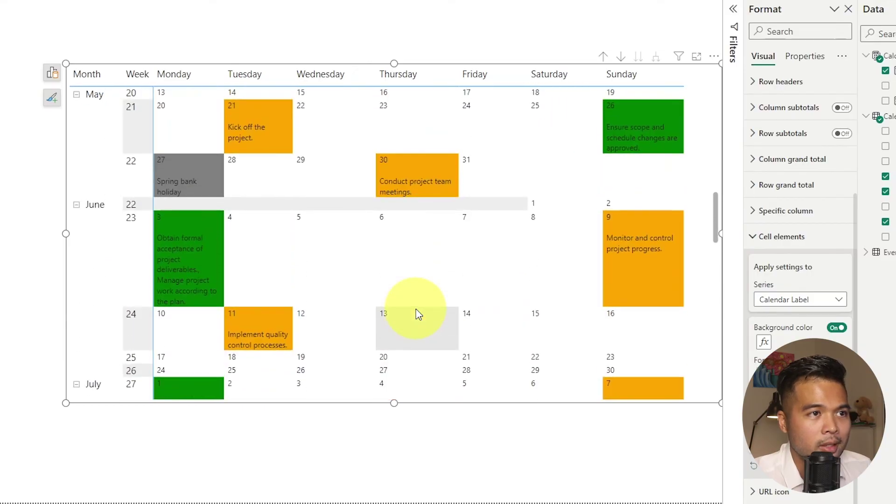
pyautogui.scroll(-3, 417, 314)
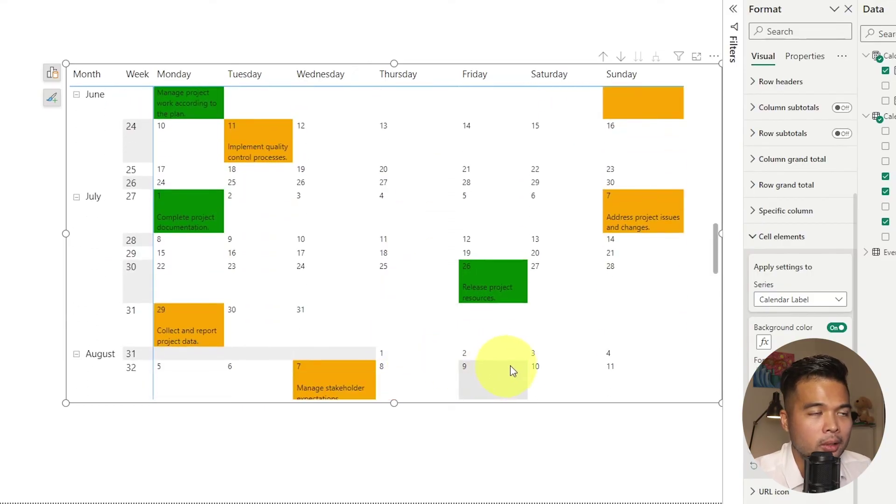
pyautogui.click(620, 368)
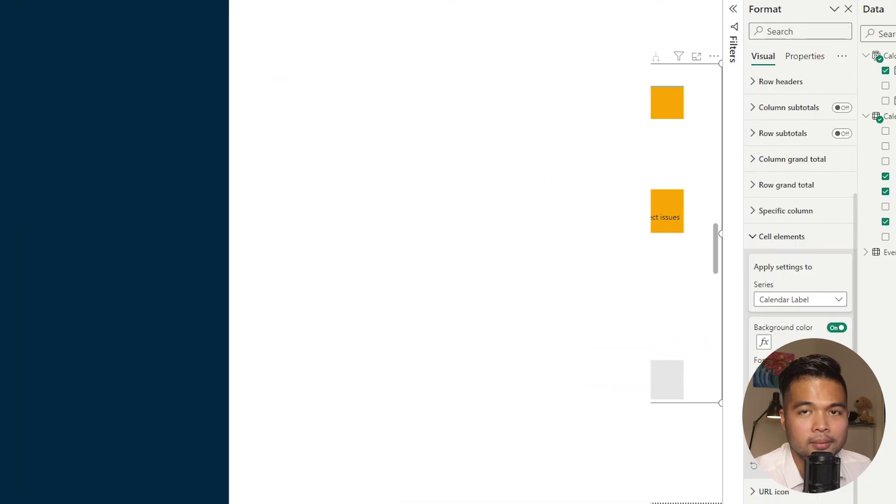